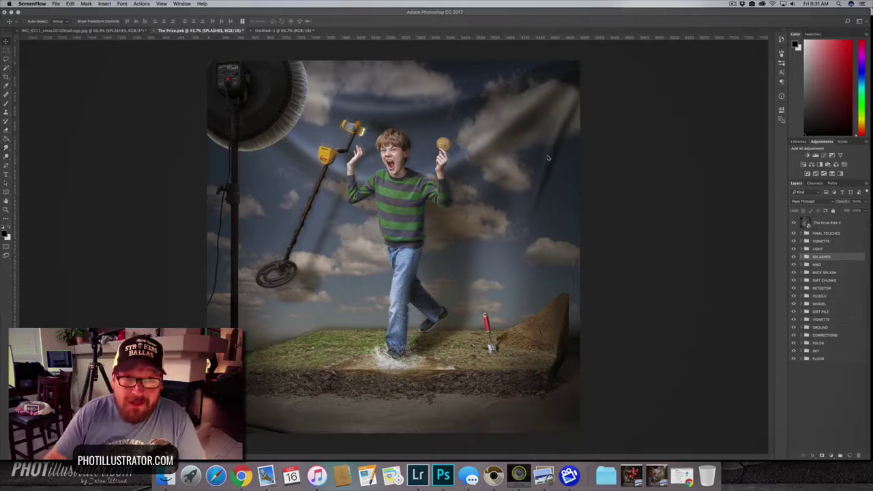
# - Switch to the Untitled-1 document and show its three numbered takeaway text layers, selecting the third one
pyautogui.click(263, 35)
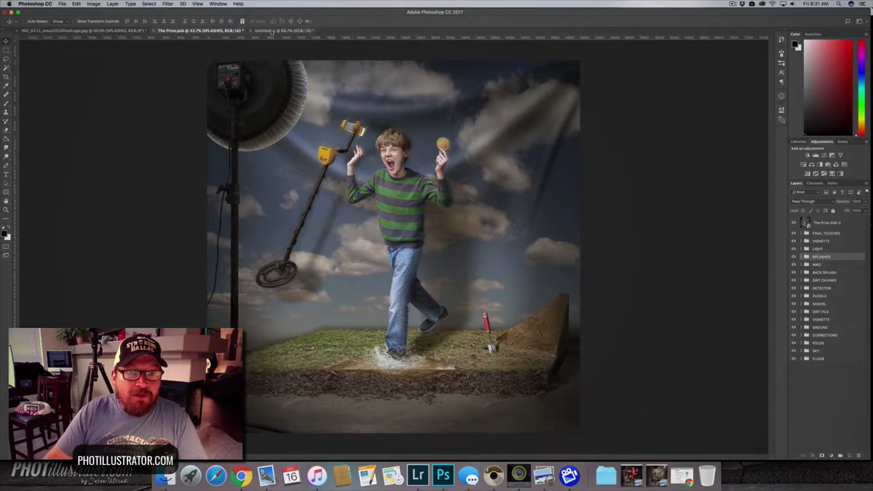
pyautogui.click(280, 31)
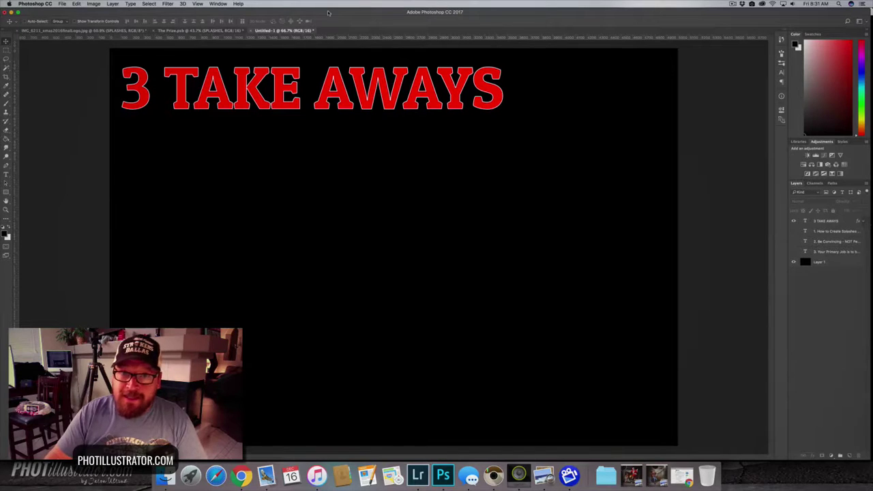
pyautogui.click(794, 232)
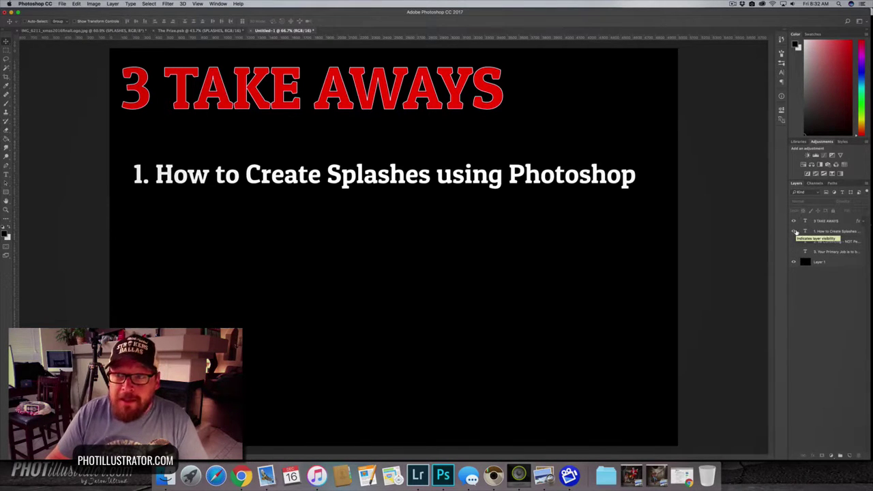
pyautogui.click(795, 242)
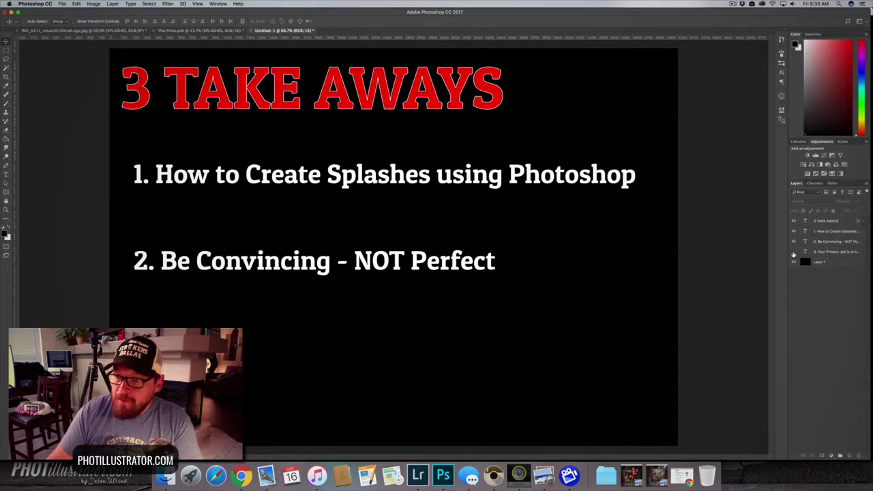
pyautogui.click(794, 251)
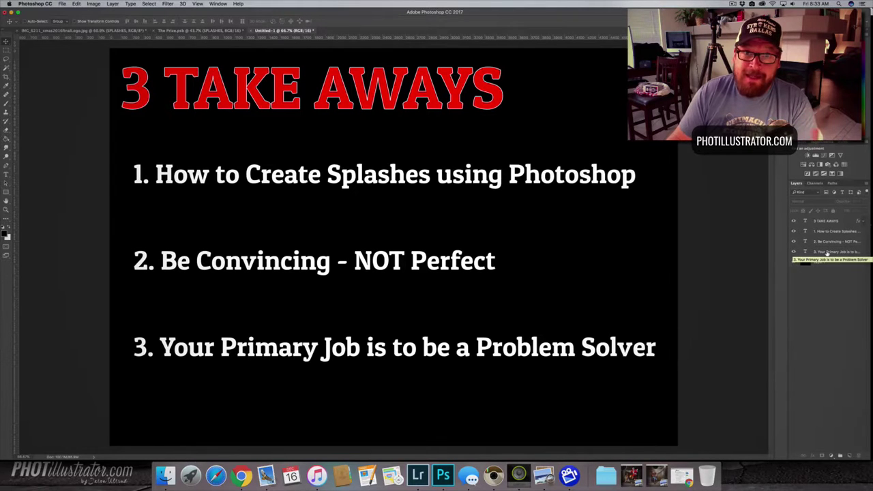
pyautogui.press('super+shift+alt+n')
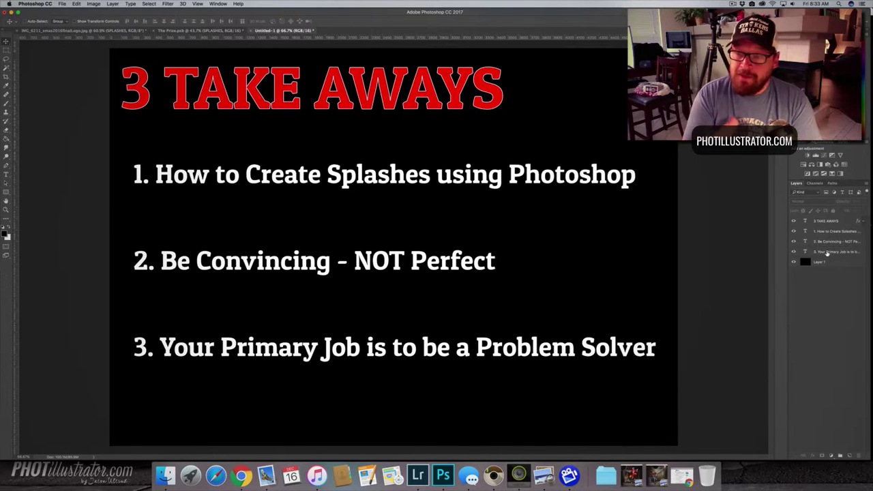
pyautogui.click(827, 253)
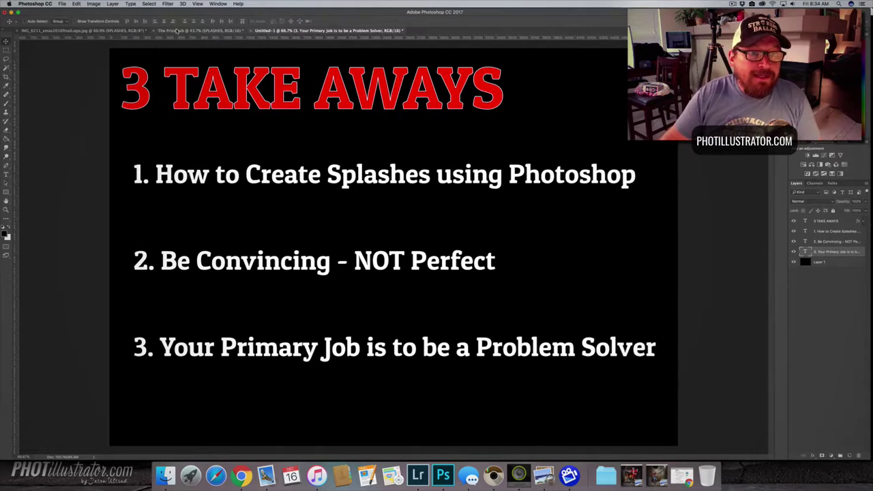
# - Switch to The Prize.psb and hide the The Prize-Edit-2 layer above the layer groups
pyautogui.click(176, 31)
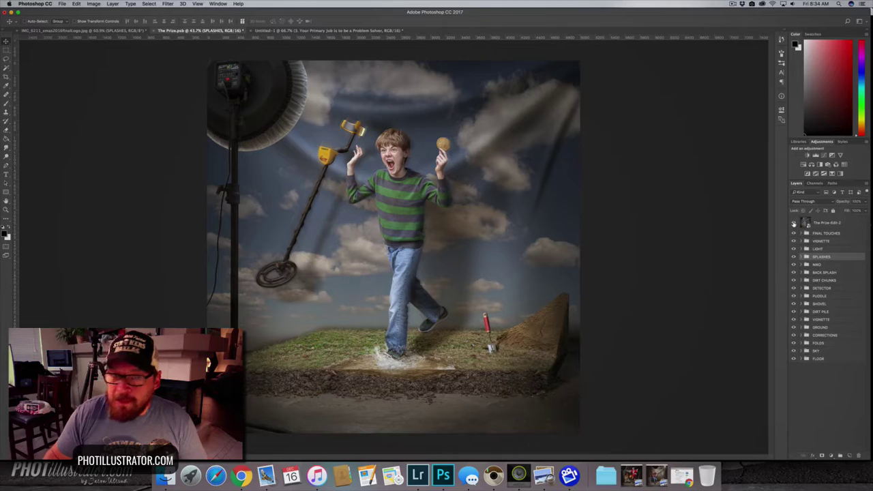
pyautogui.click(794, 224)
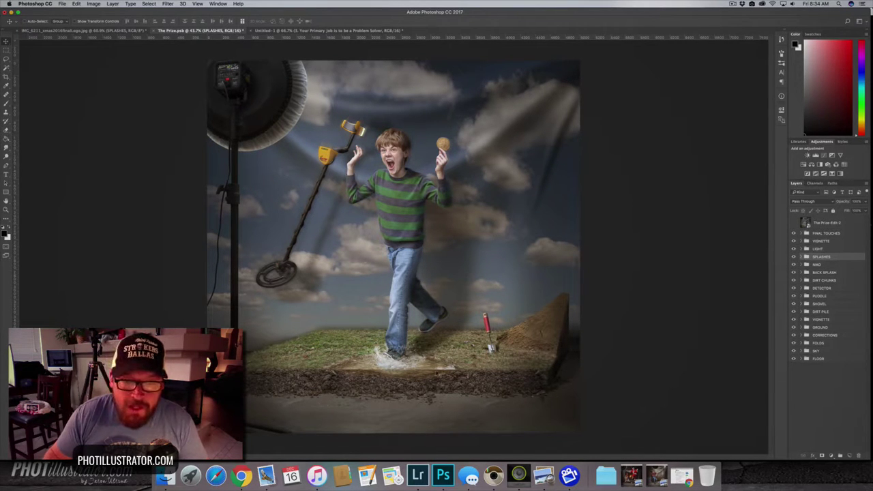
pyautogui.press('super')
pyautogui.scroll(1, 410, 361)
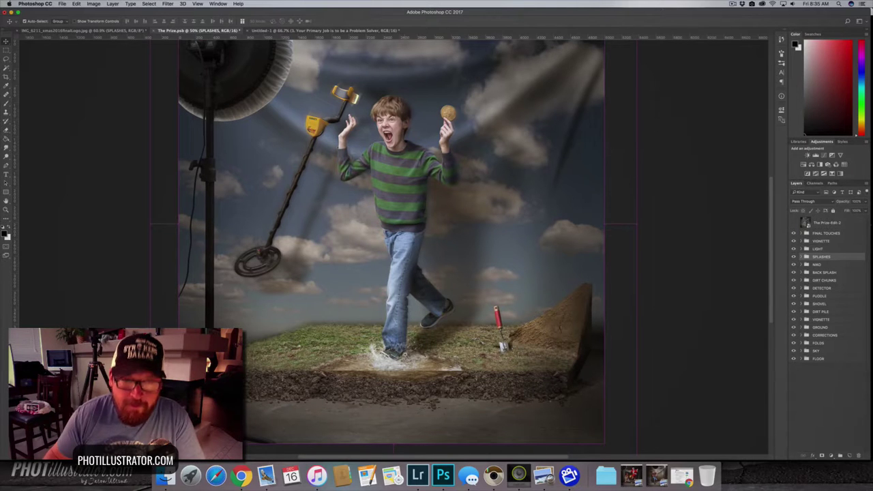
pyautogui.scroll(1, 398, 355)
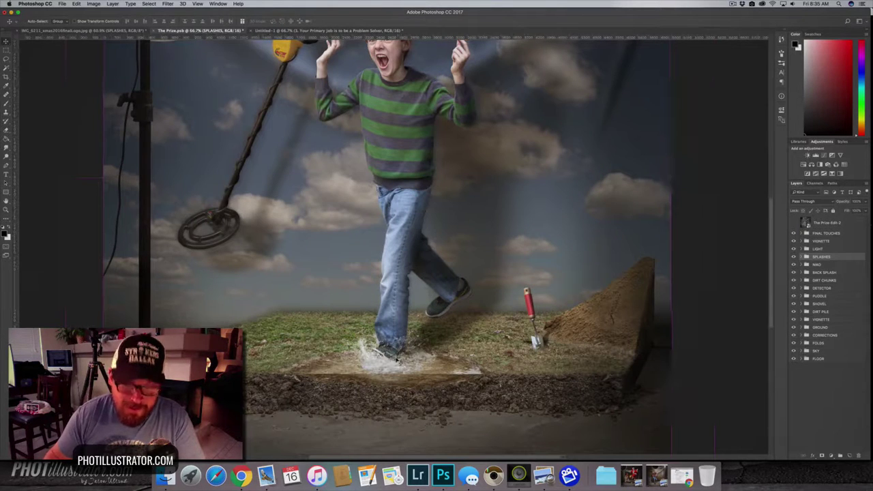
pyautogui.scroll(1, 390, 356)
pyautogui.scroll(1, 392, 356)
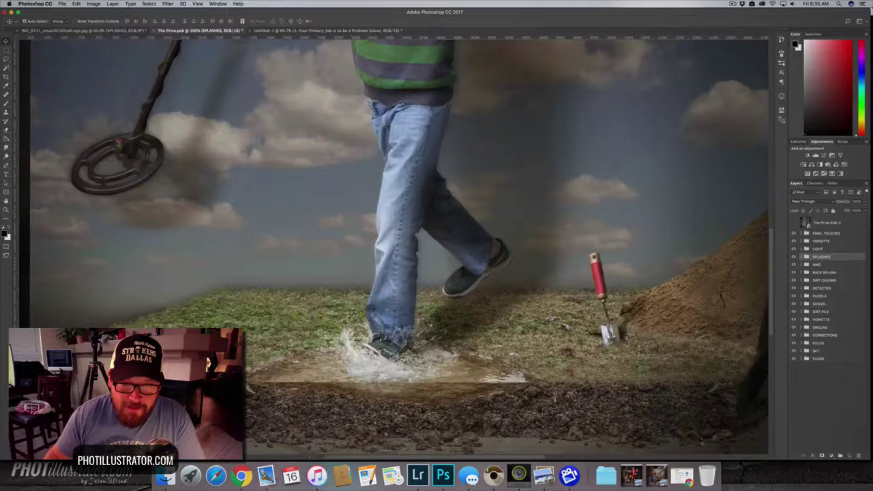
pyautogui.scroll(1, 406, 352)
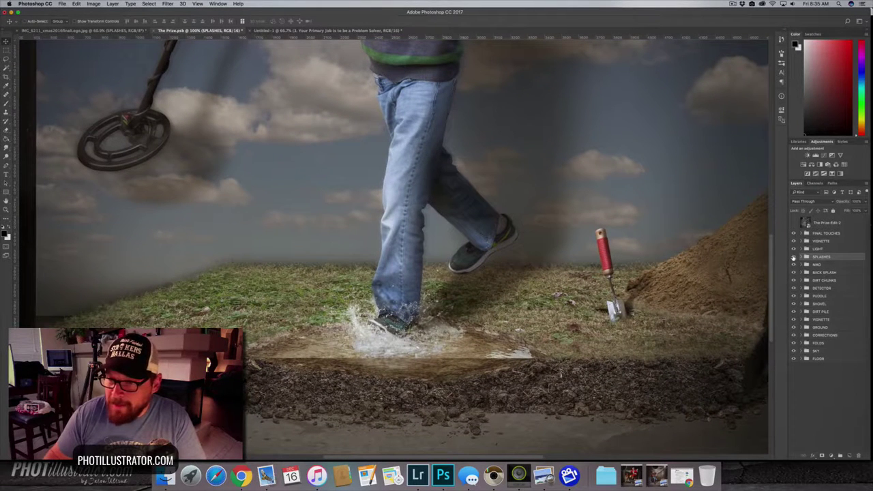
# - Compare the boy's foot in the puddle with the SPLASHES and BACK SPLASH groups hidden and shown
pyautogui.click(793, 256)
pyautogui.click(793, 273)
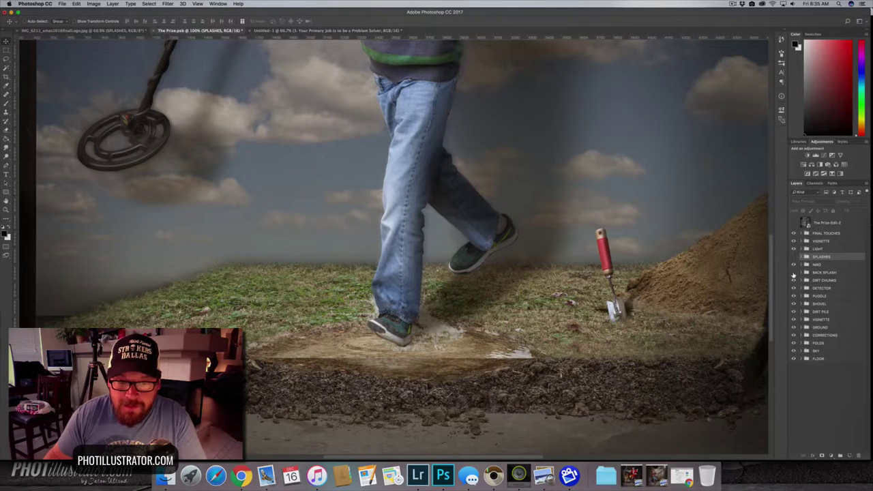
pyautogui.click(793, 273)
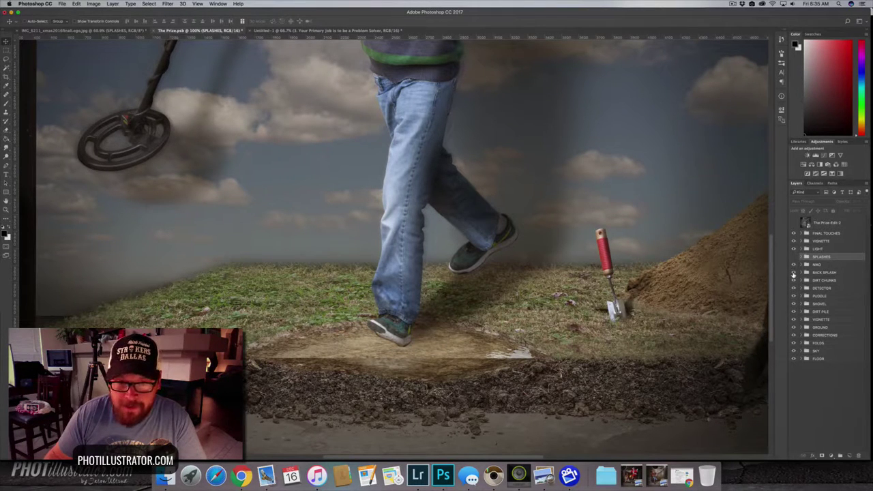
pyautogui.click(794, 273)
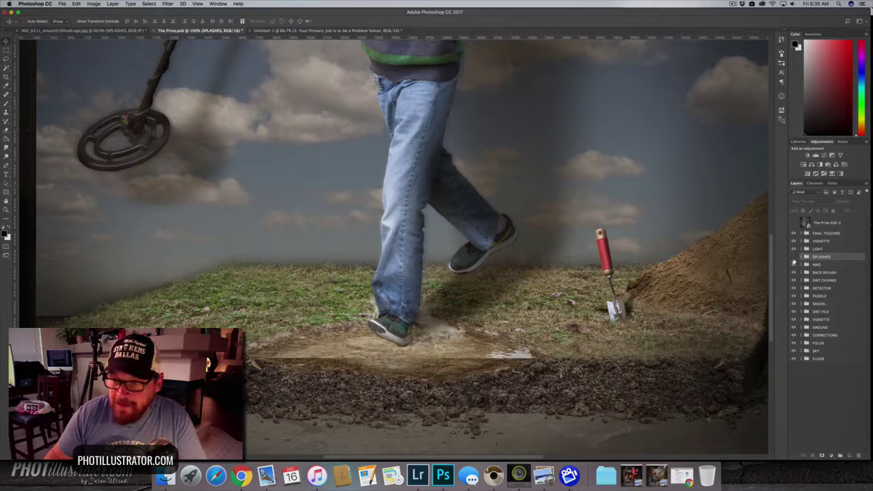
pyautogui.click(794, 258)
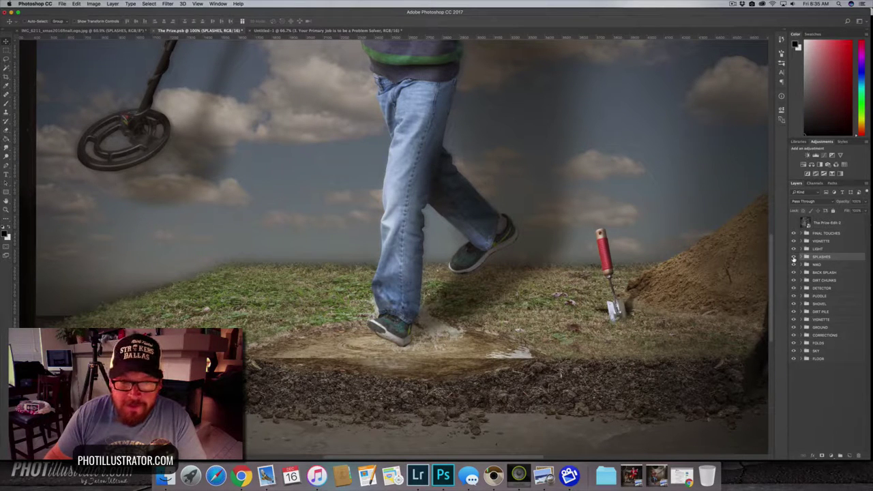
pyautogui.click(793, 257)
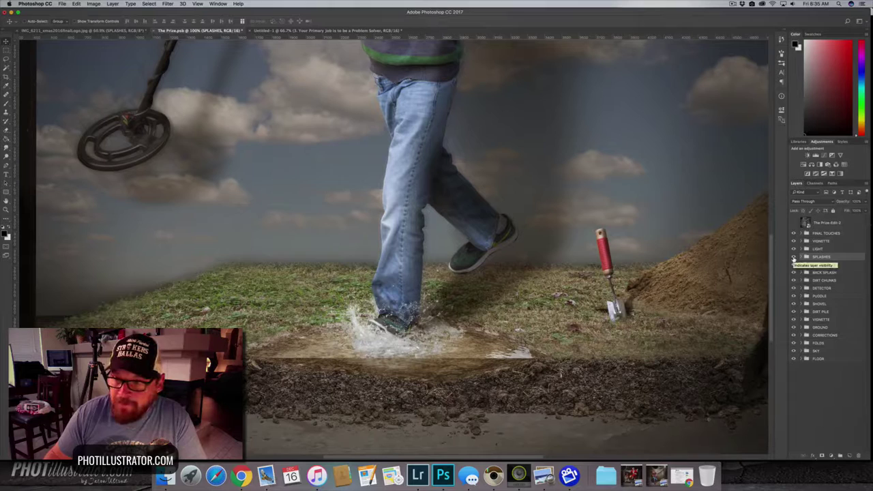
# - Hide the SPLASHES and BACK SPLASH groups and select the boy's layer group between them
pyautogui.click(794, 257)
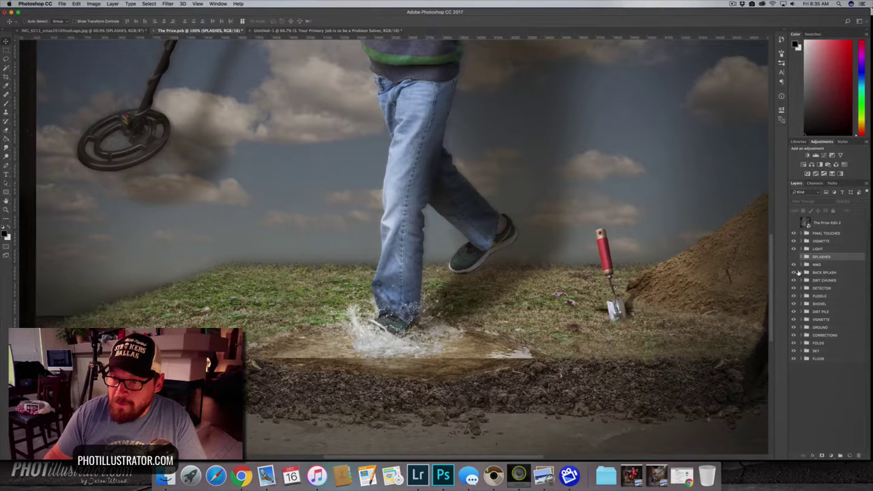
pyautogui.click(794, 272)
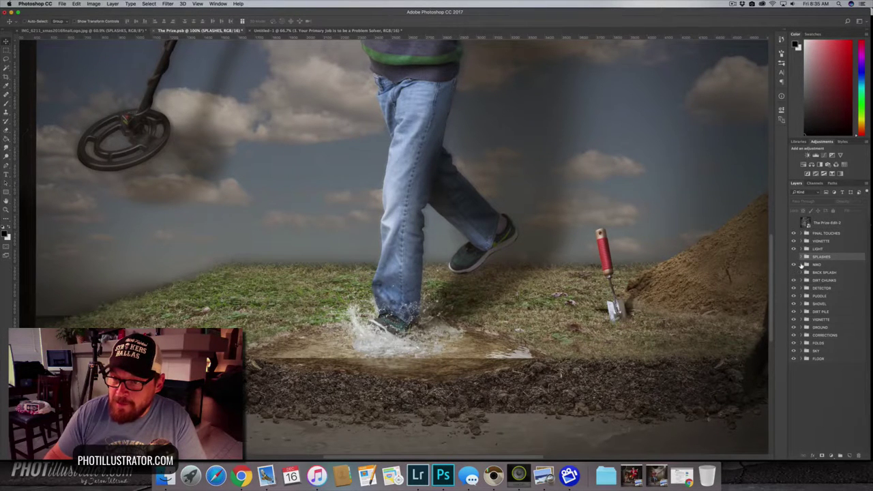
pyautogui.click(801, 265)
pyautogui.click(803, 265)
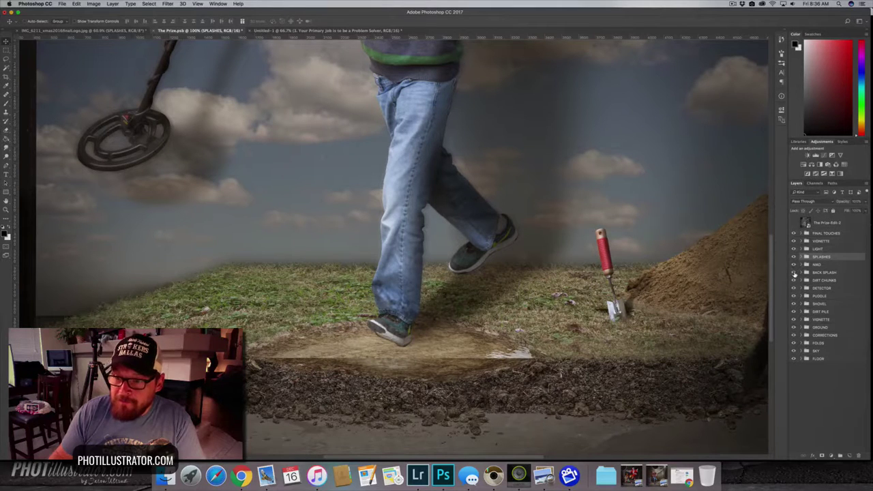
pyautogui.click(794, 272)
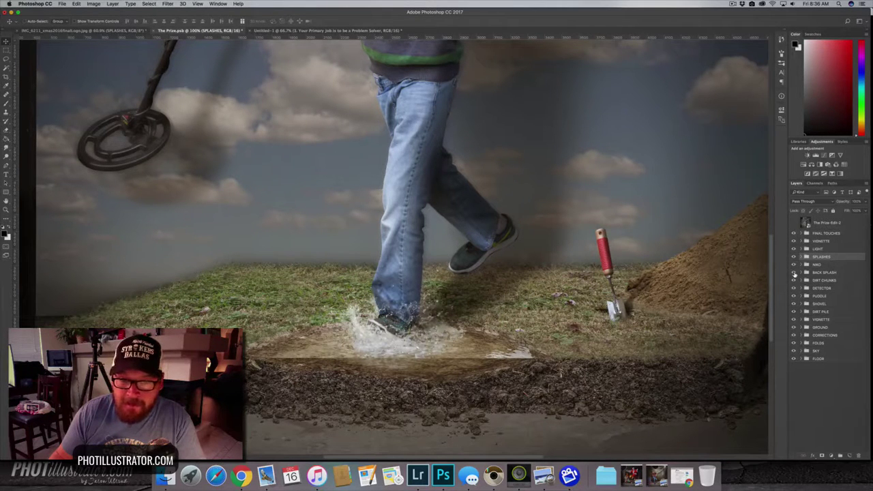
pyautogui.click(819, 265)
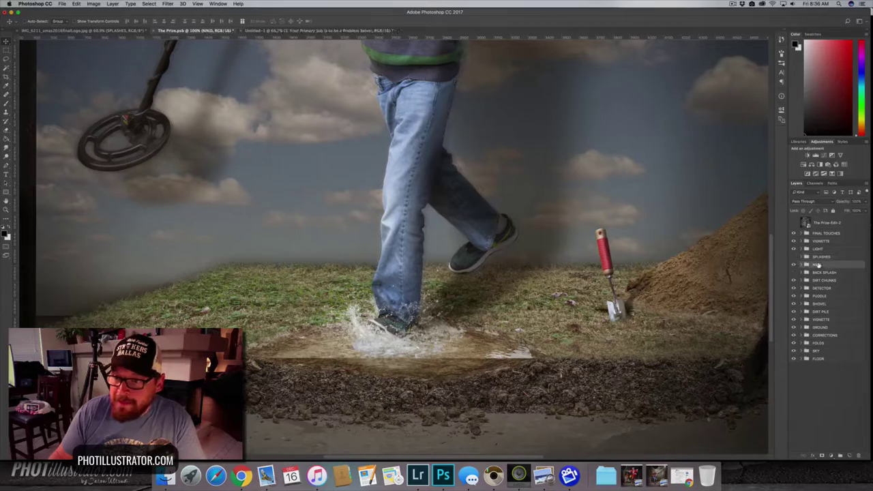
pyautogui.click(794, 272)
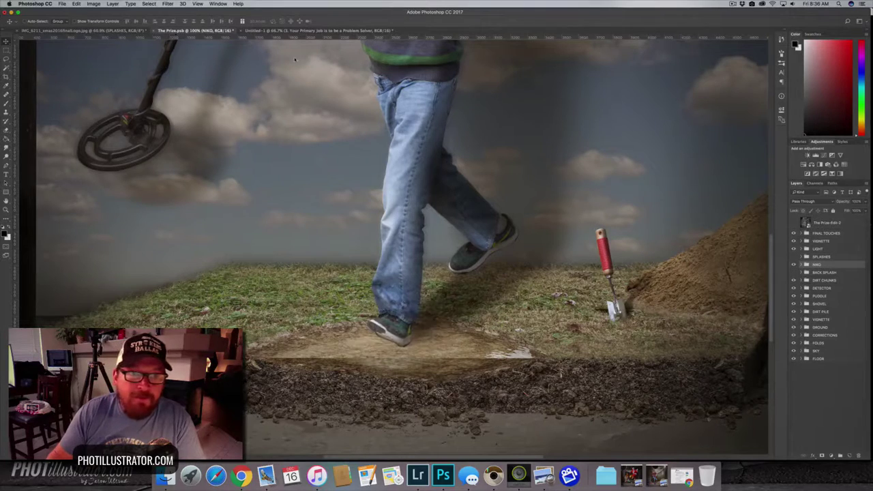
# - Switch to the IMG_6211_xmas2016finalLogo.jpg document and compare the stream scene with its SPLASHES group shown and hidden
pyautogui.click(122, 32)
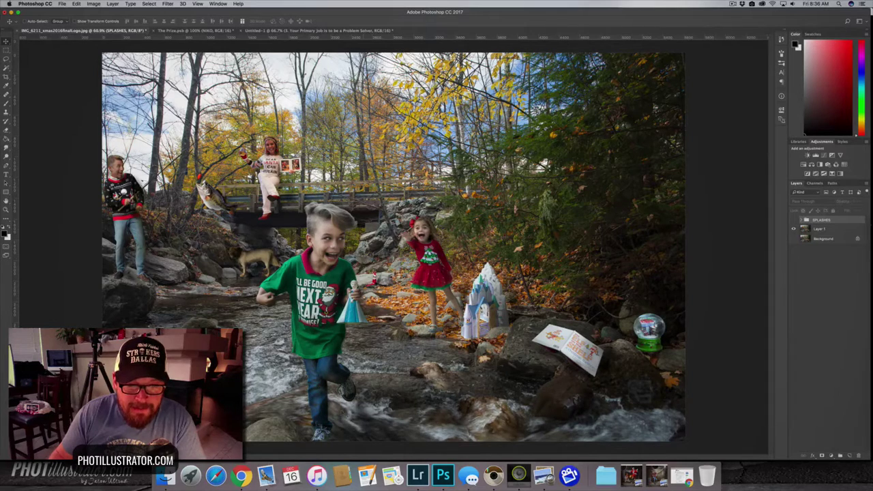
pyautogui.click(794, 221)
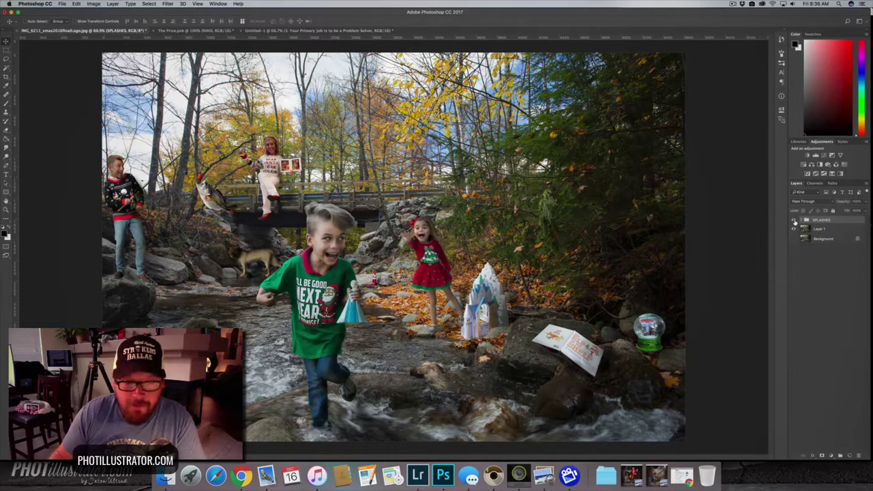
pyautogui.click(794, 222)
pyautogui.click(794, 222)
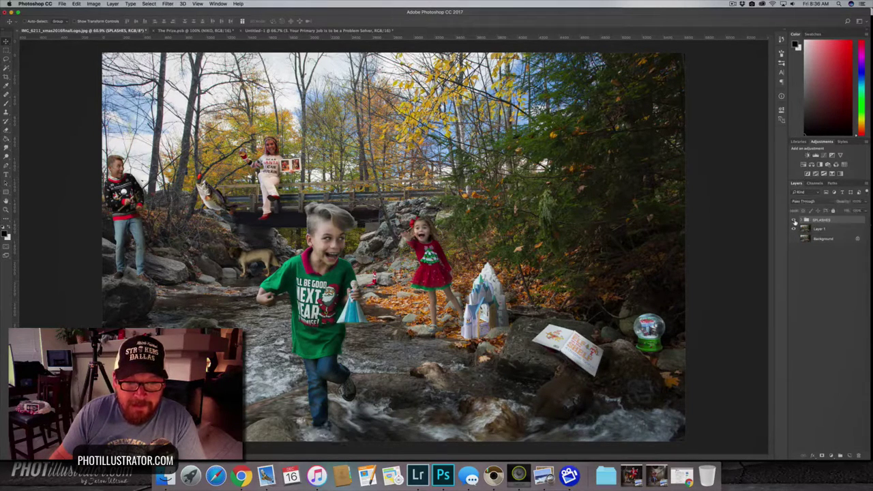
pyautogui.click(794, 222)
# - Close the Untitled-1 takeaways document and return to The Prize.psb
pyautogui.click(299, 31)
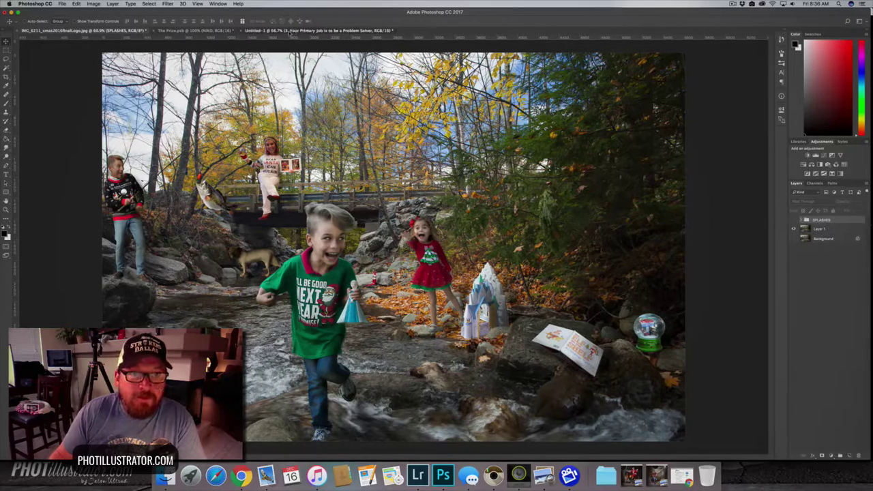
pyautogui.click(168, 33)
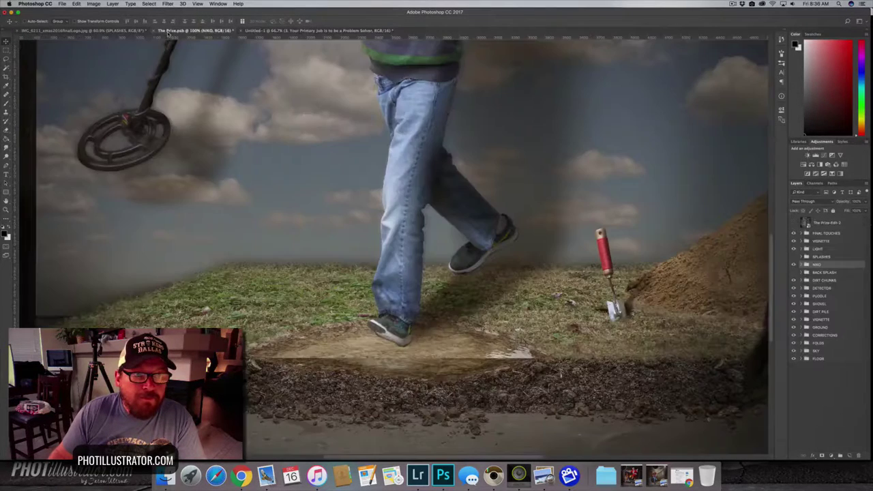
pyautogui.click(250, 32)
pyautogui.click(413, 150)
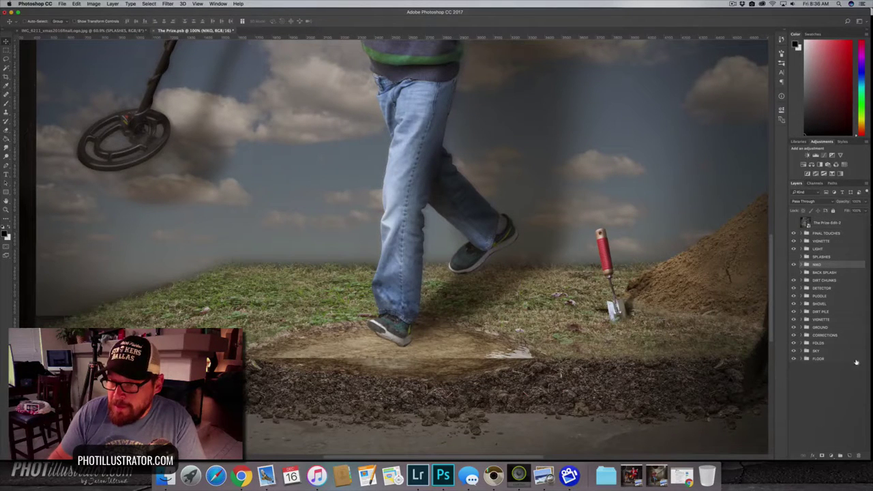
# - Expand the SPLASHES group, show its Sample water layer, and hide all the other layers in the group
pyautogui.click(807, 257)
pyautogui.click(835, 348)
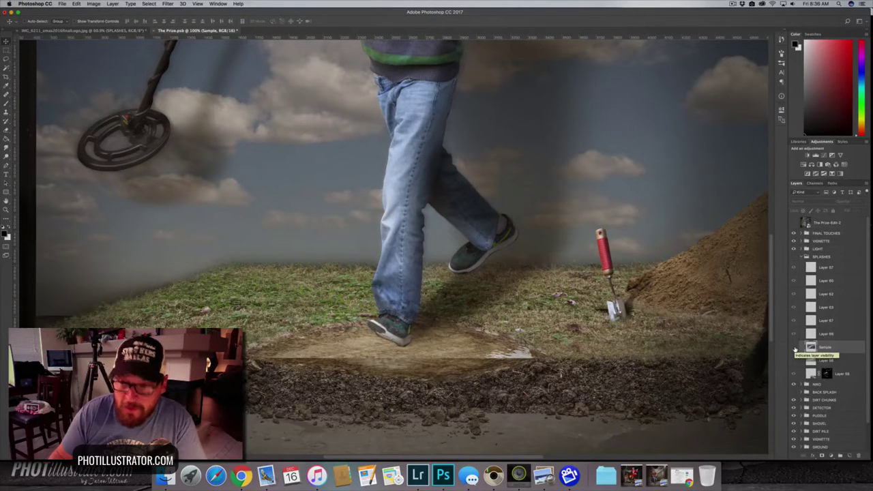
pyautogui.click(795, 349)
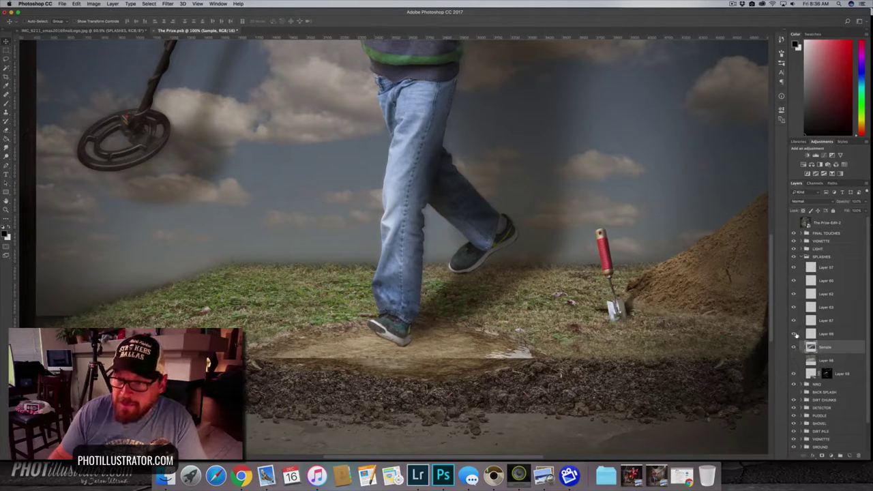
pyautogui.click(795, 334)
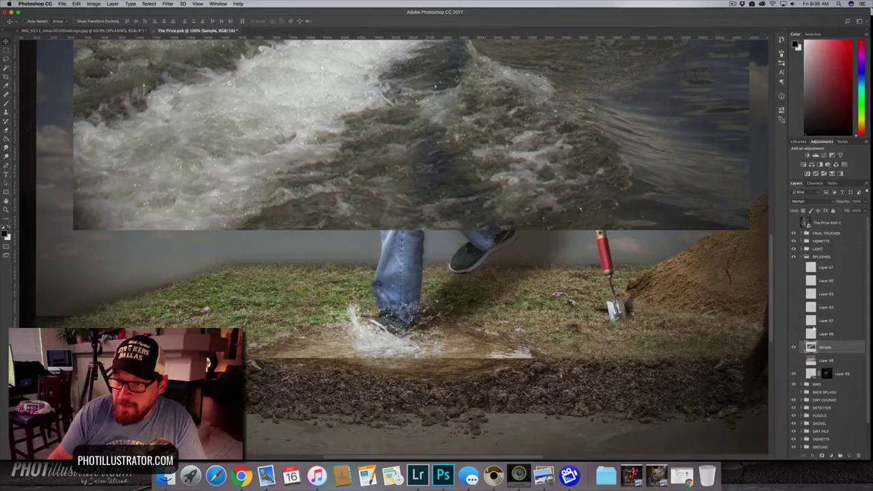
pyautogui.click(834, 347)
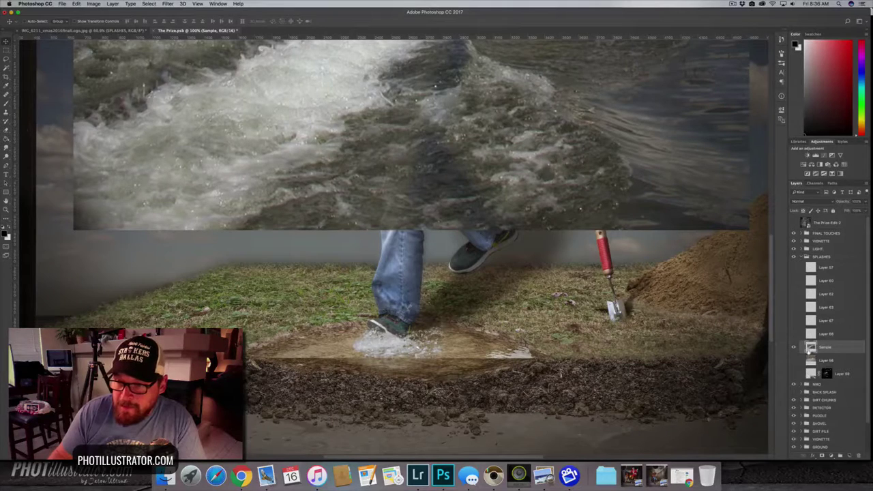
pyautogui.click(809, 352)
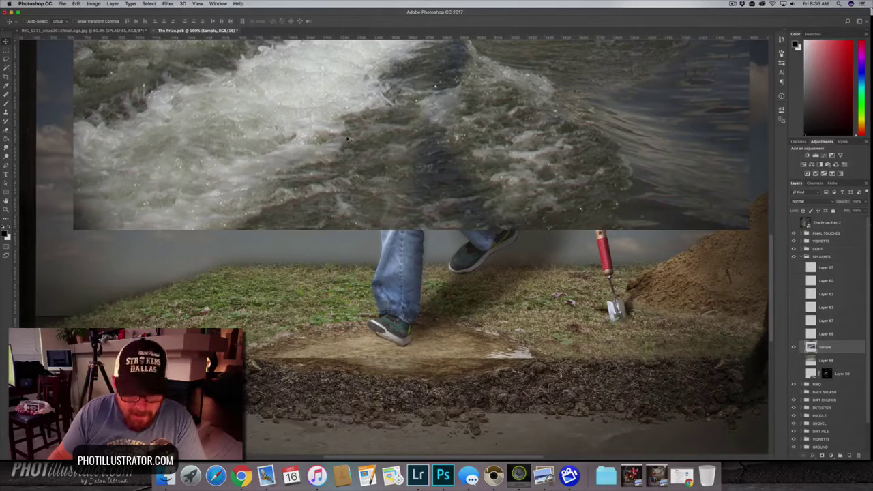
# - Show and select the masked splash layer at the base of the SPLASHES group, with the boy's planted foot in view at 100%
pyautogui.scroll(-1, 341, 144)
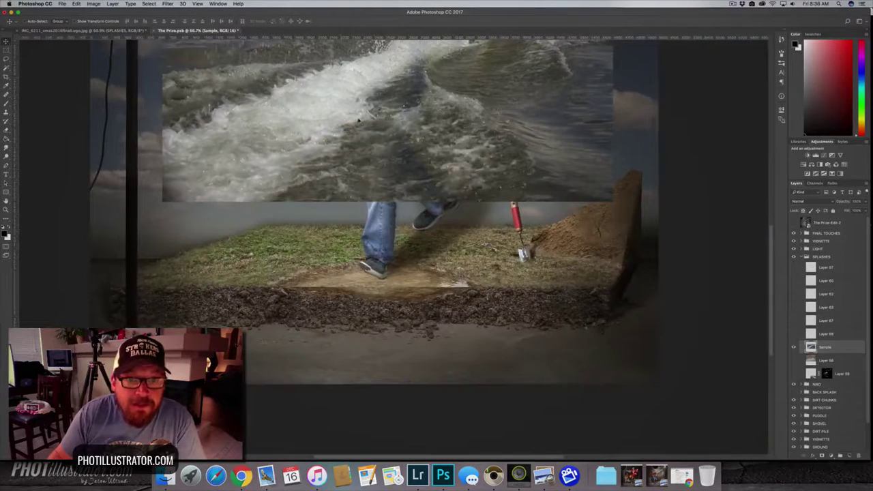
pyautogui.scroll(3, 394, 147)
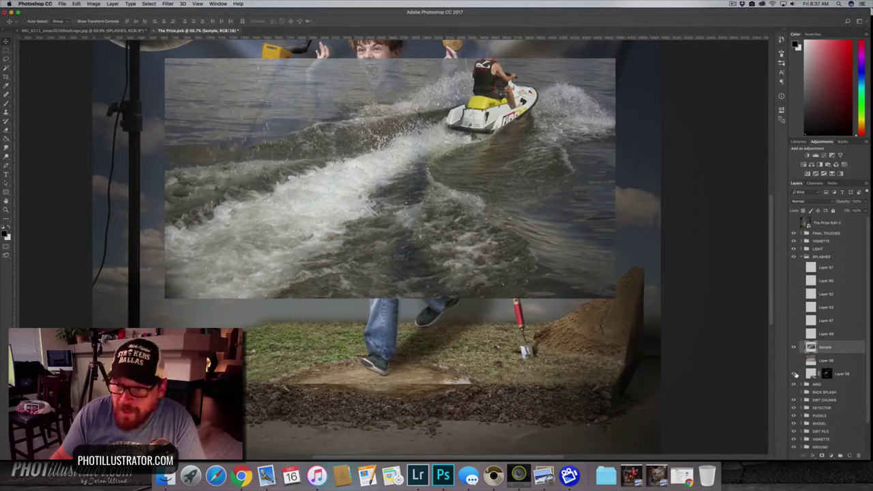
pyautogui.click(794, 373)
pyautogui.click(809, 374)
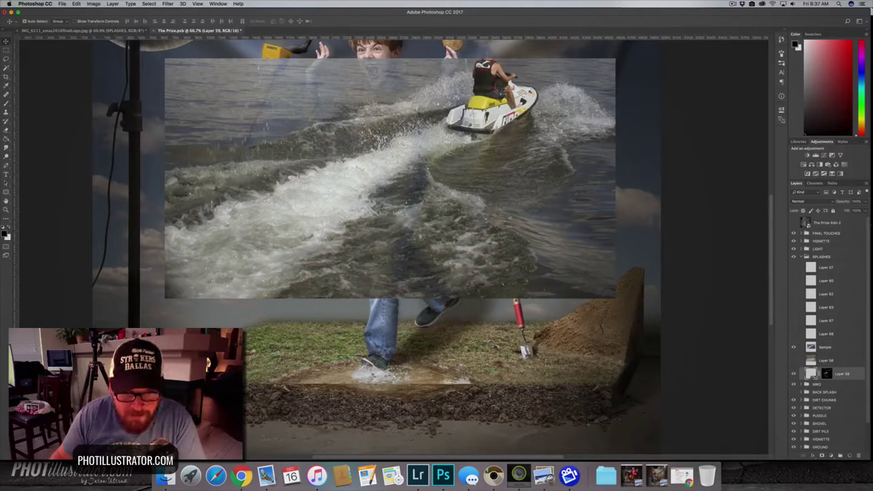
pyautogui.press('super+1')
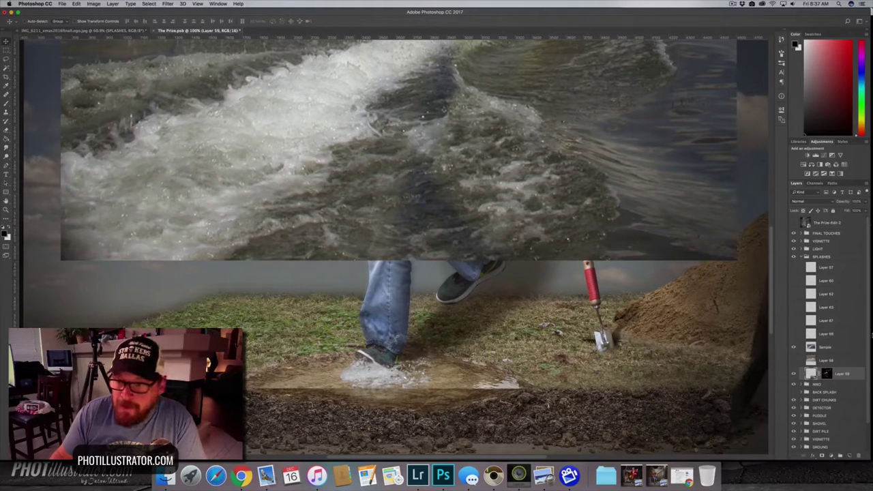
# - Add a new empty layer directly above the Sample layer and activate the Clone Stamp tool
pyautogui.click(826, 347)
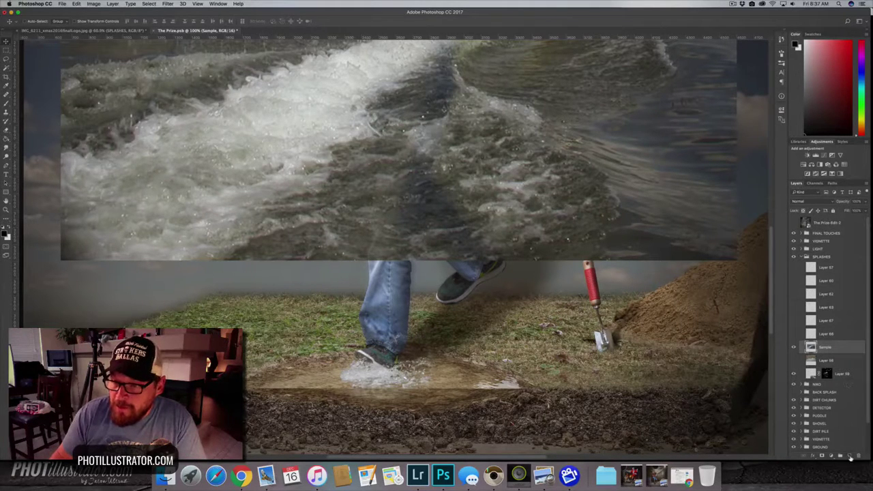
pyautogui.click(850, 457)
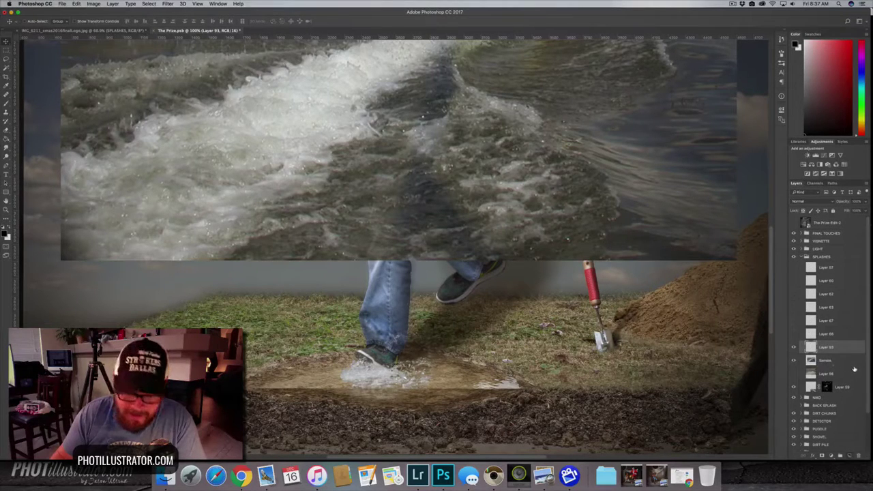
pyautogui.press('s')
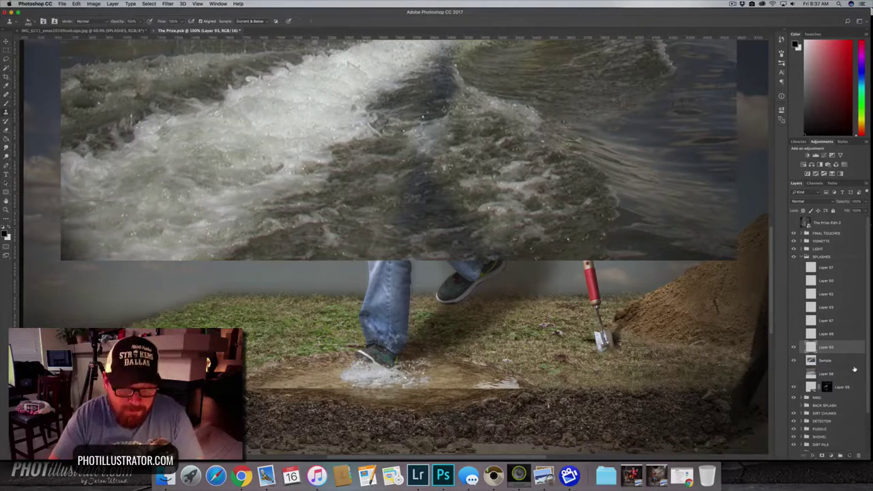
pyautogui.press('v')
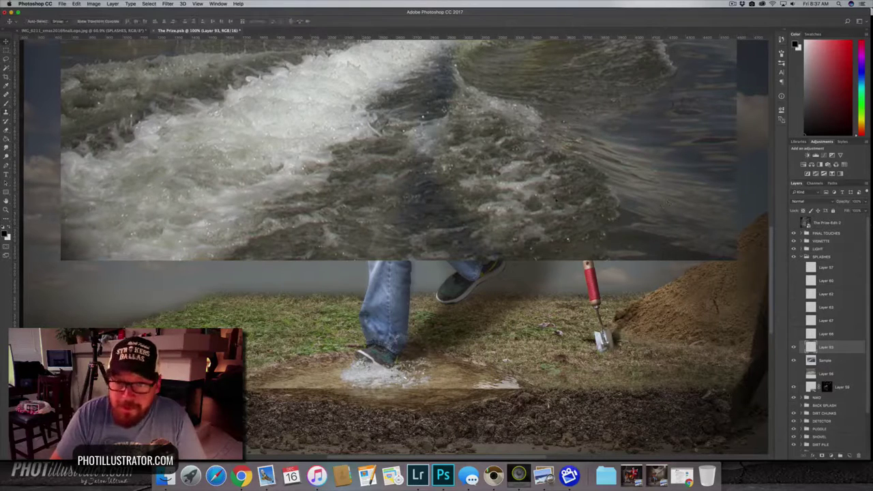
pyautogui.press('super+s')
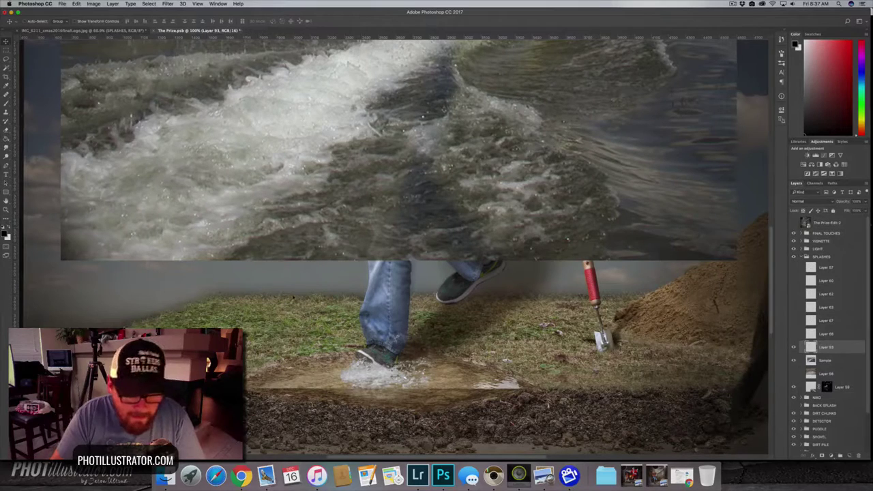
pyautogui.press('s')
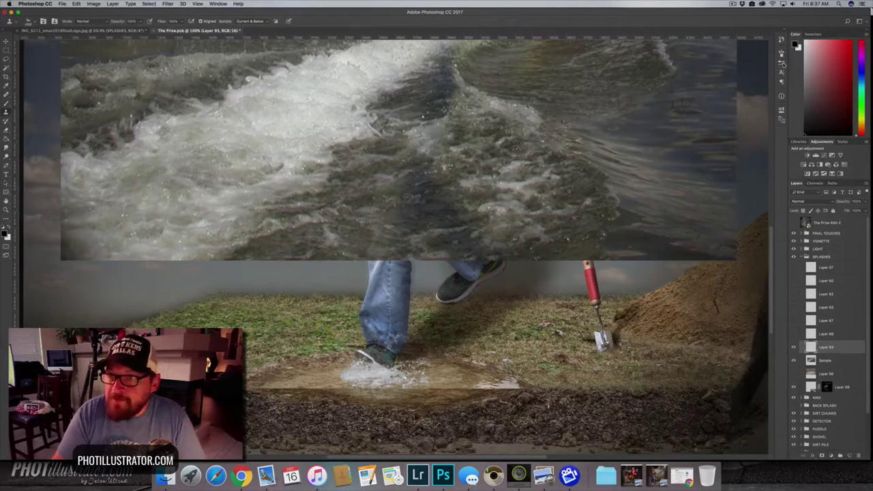
# - Browse the available brush tips and choose the 1800 splash-shaped tip for the Clone Stamp
pyautogui.press('F5')
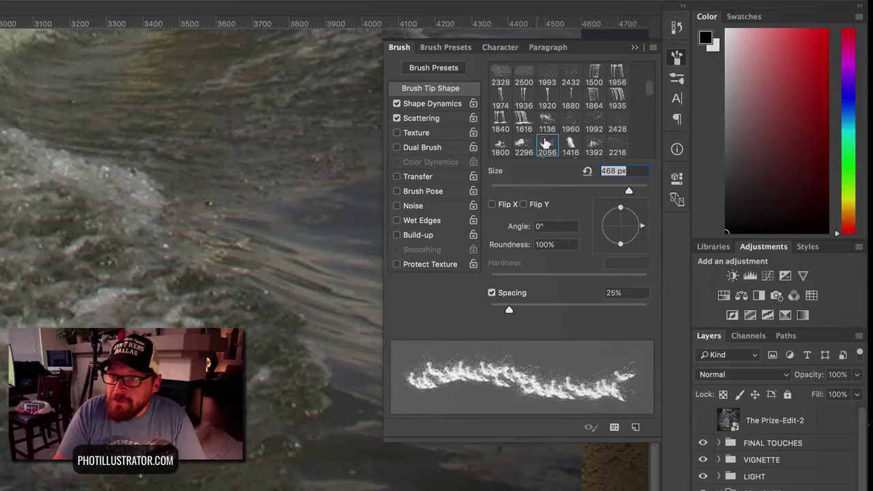
pyautogui.click(722, 93)
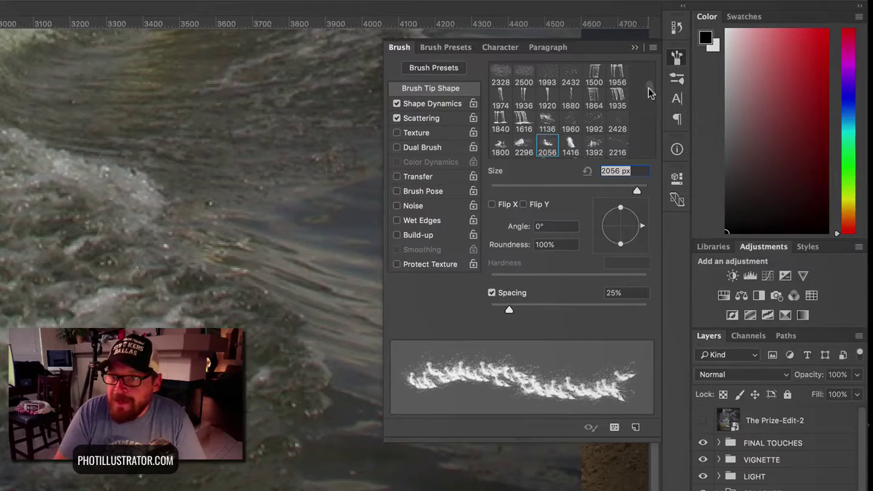
pyautogui.scroll(-4, 649, 96)
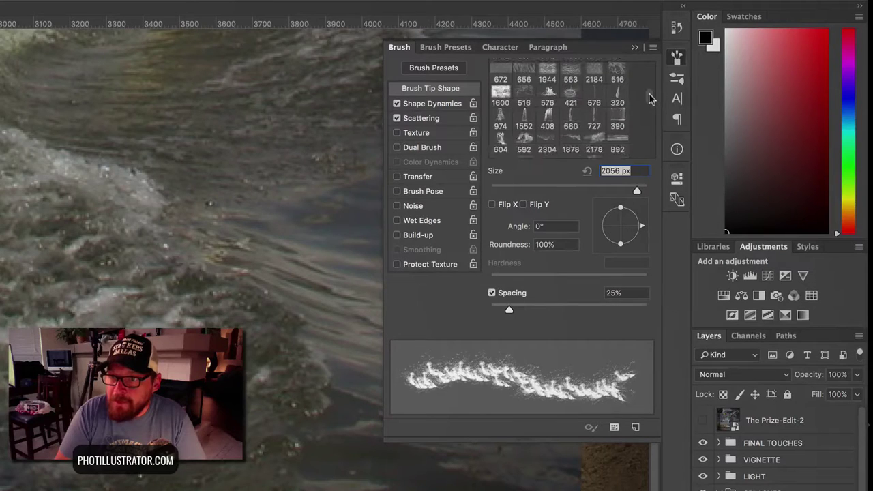
pyautogui.scroll(-3, 648, 98)
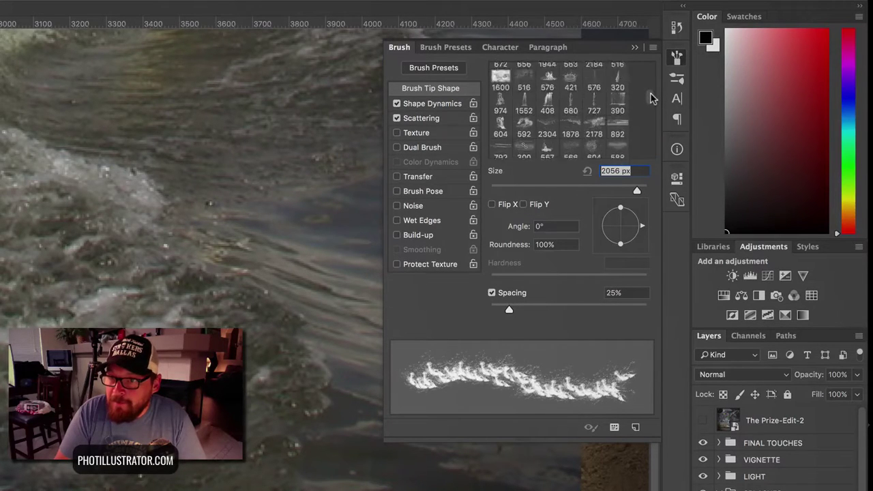
pyautogui.scroll(-5, 651, 96)
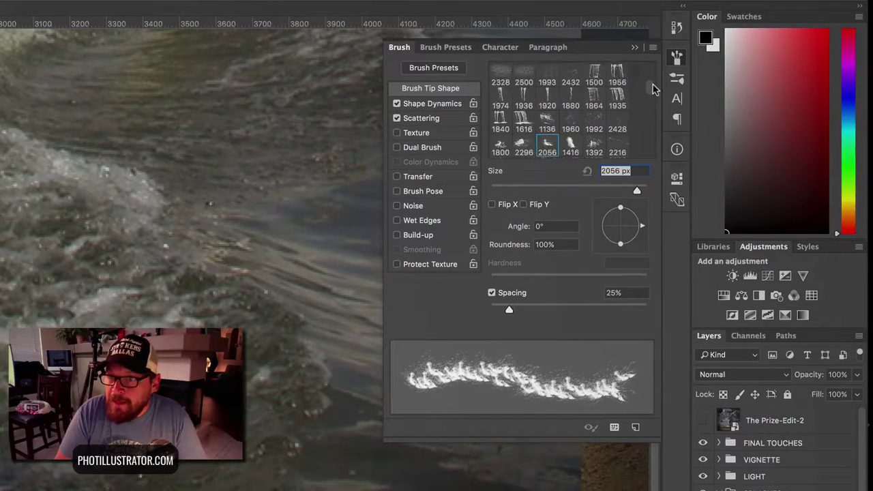
pyautogui.scroll(2, 652, 89)
pyautogui.scroll(-4, 652, 88)
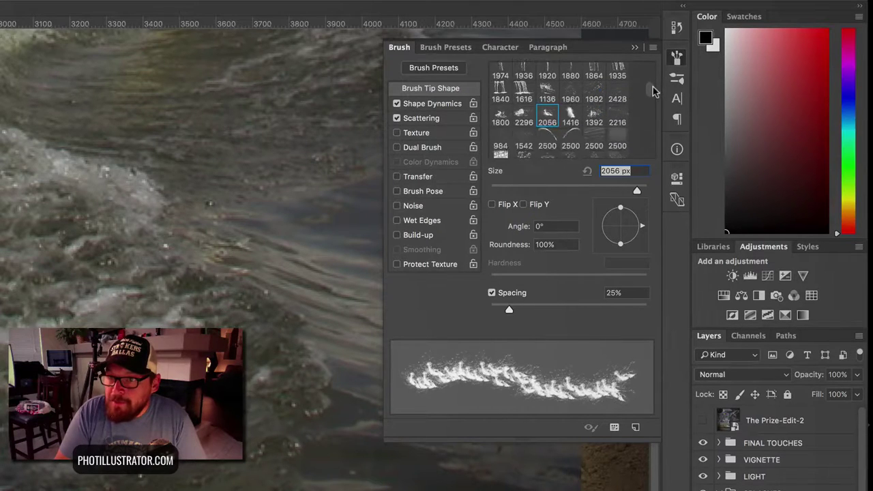
pyautogui.scroll(2, 649, 95)
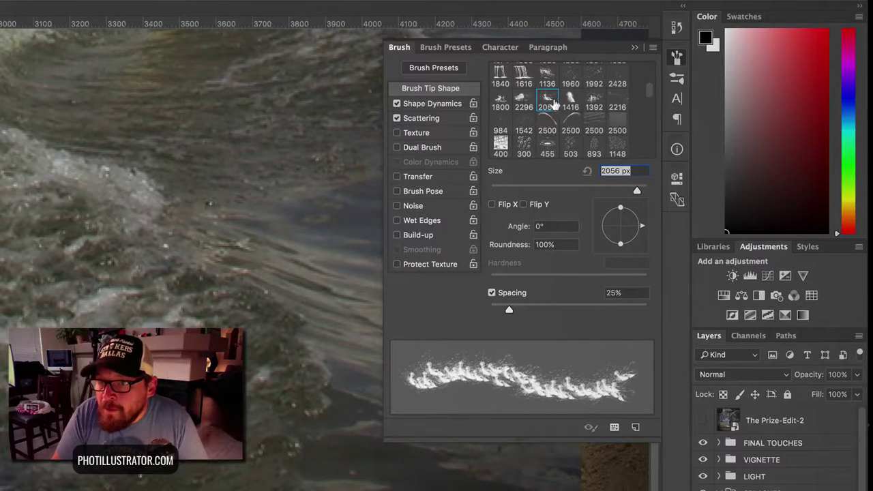
pyautogui.click(500, 99)
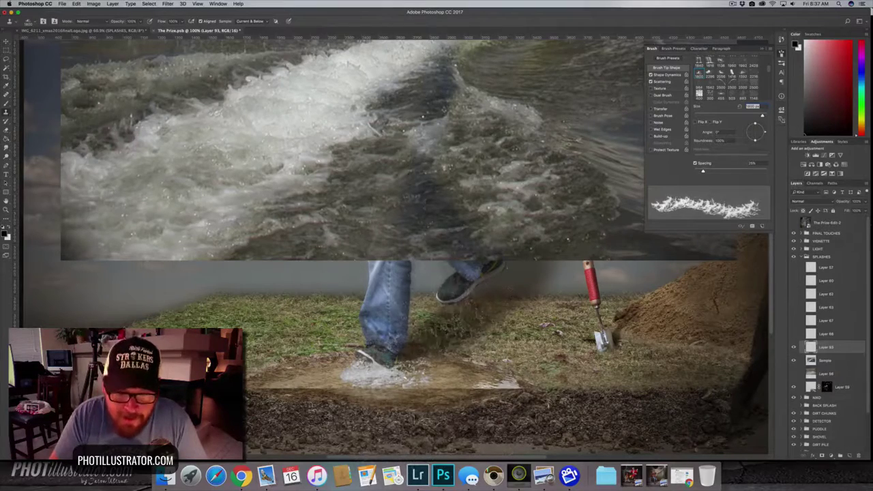
# - Undo the test stamp and shrink the splash brush to suit the boy's planted foot
pyautogui.press('super+z')
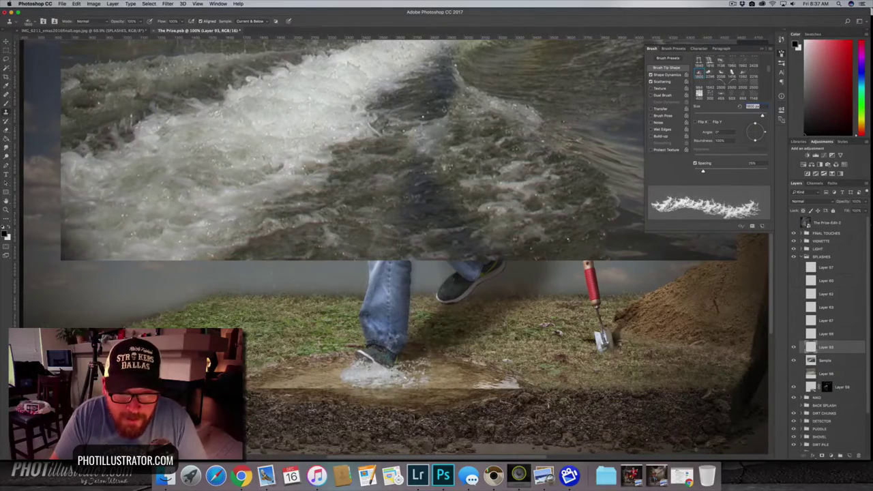
pyautogui.moveTo(374, 323); pyautogui.dragTo(270, 323)
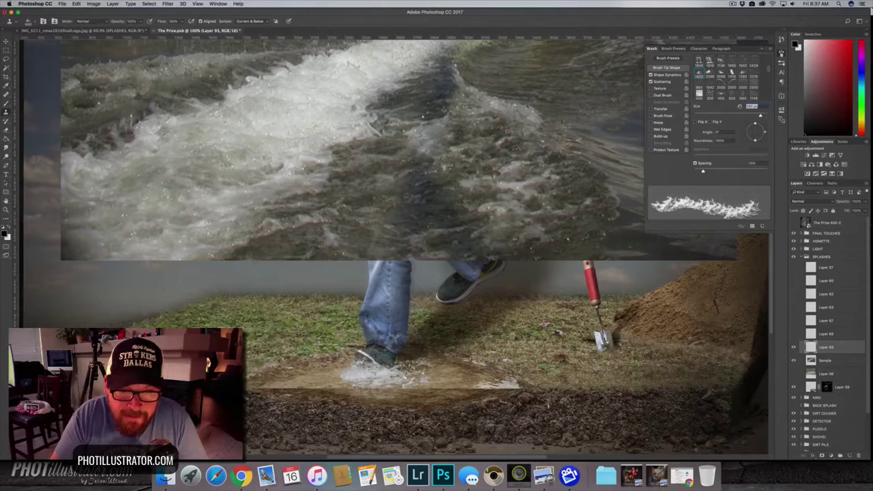
pyautogui.moveTo(391, 340); pyautogui.dragTo(389, 339)
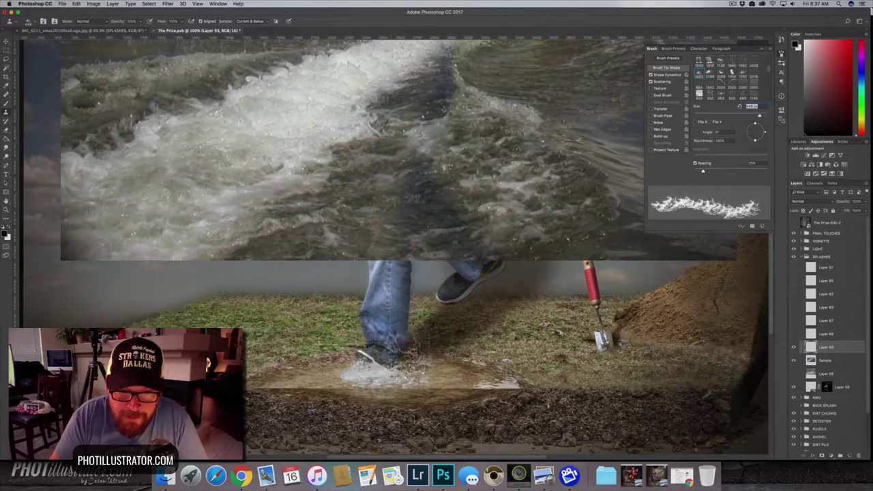
# - Try stamping a splash beside the planted foot from white water sampled in the Sample photo, and undo it
pyautogui.click(417, 343)
pyautogui.click(419, 341)
pyautogui.click(416, 343)
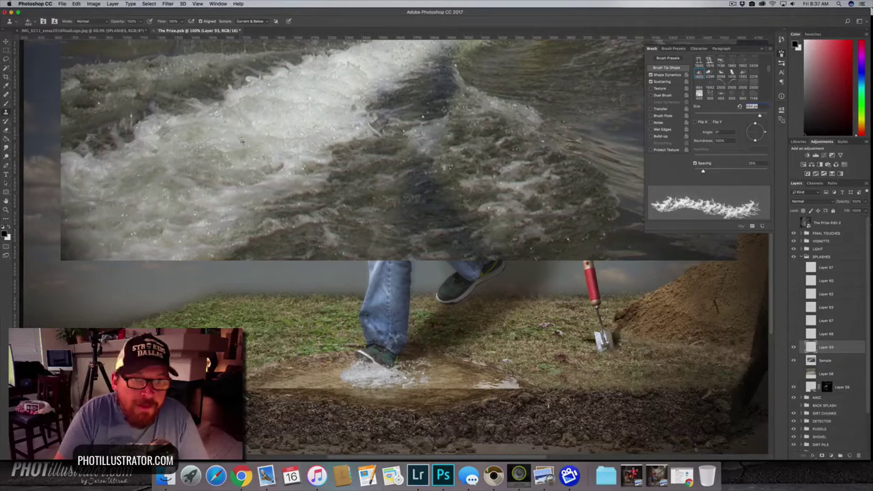
pyautogui.click(397, 344)
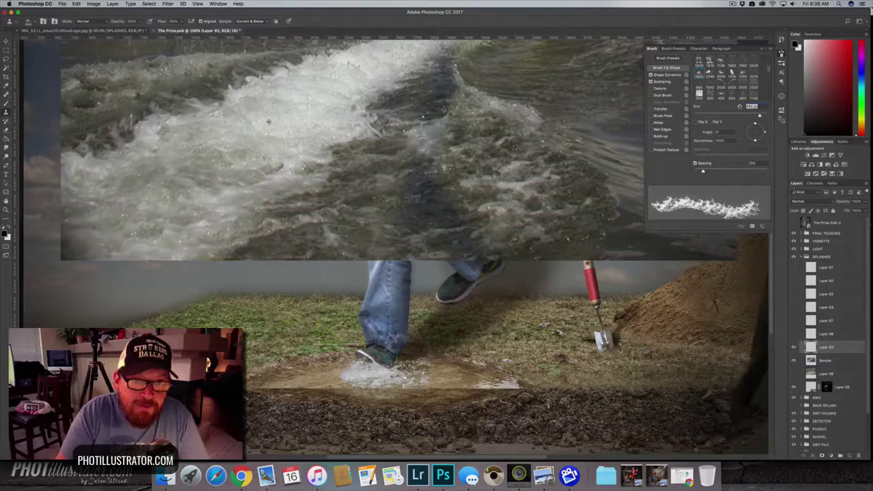
pyautogui.keyDown('alt'); pyautogui.click(269, 122); pyautogui.keyUp('alt')
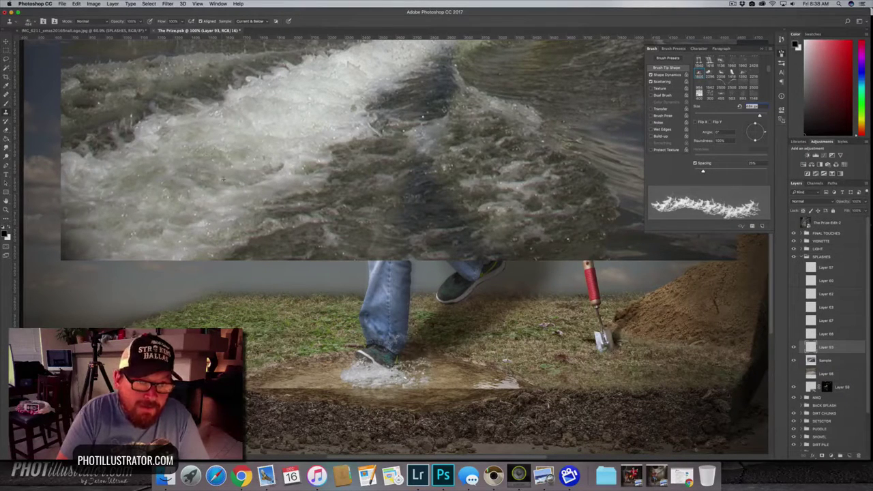
pyautogui.click(424, 342)
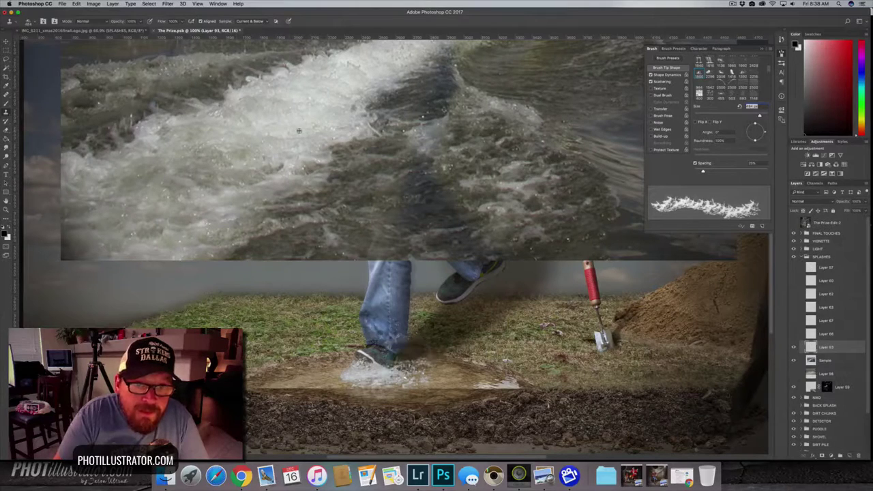
pyautogui.click(410, 358)
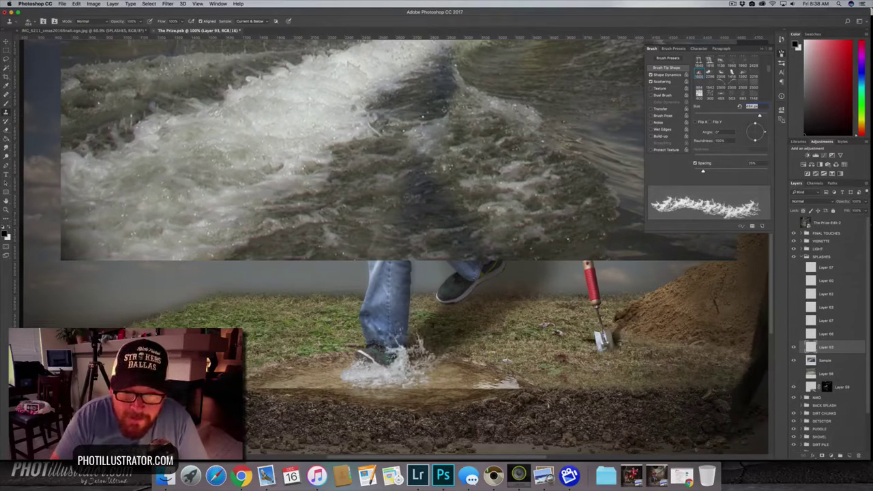
pyautogui.press('super+z')
# - Sample another patch of foam, try stamping it beside the planted foot, and undo those stamps
pyautogui.keyDown('alt'); pyautogui.click(237, 136); pyautogui.keyUp('alt')
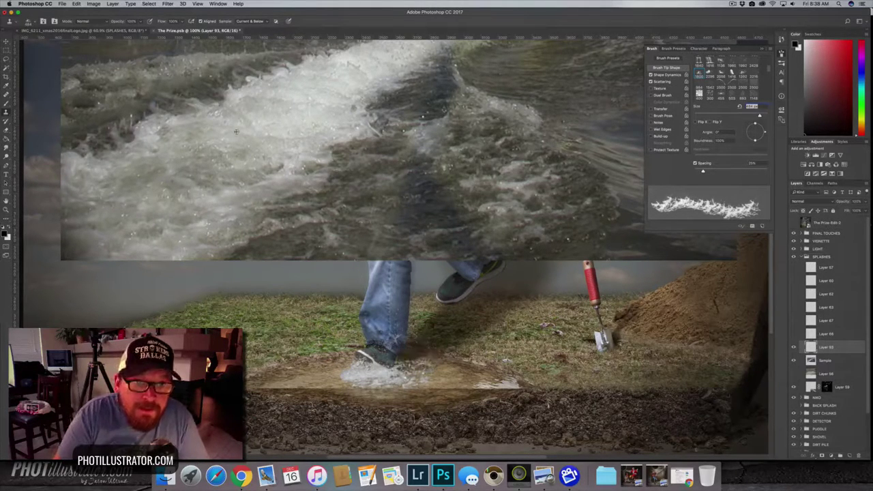
pyautogui.click(417, 355)
pyautogui.click(418, 354)
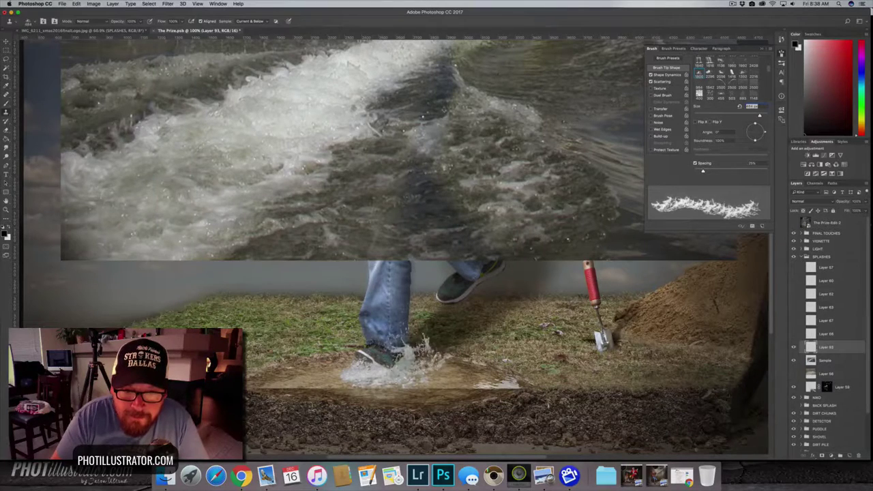
pyautogui.press('super+z')
pyautogui.press('super+alt+z')
pyautogui.press('super+alt+z')
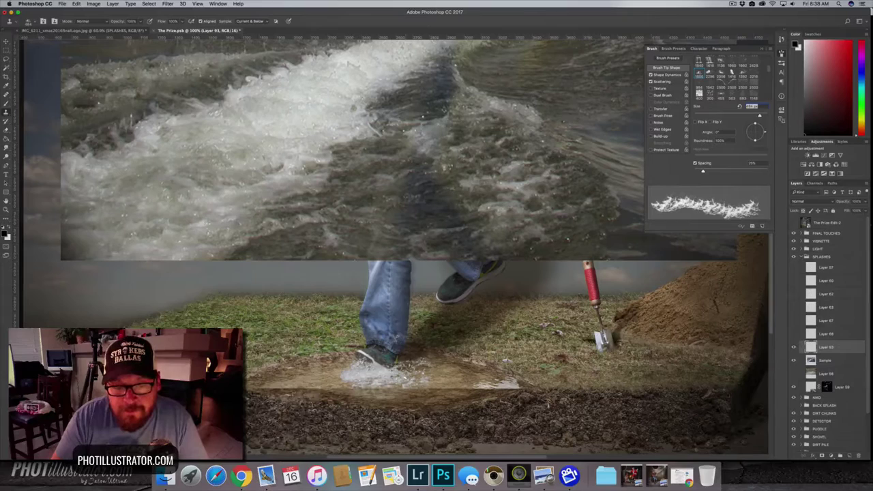
# - Clone sampled white water as a splash on one side of the planted foot and, with Flip X enabled, a mirrored splash on the other
pyautogui.click(408, 352)
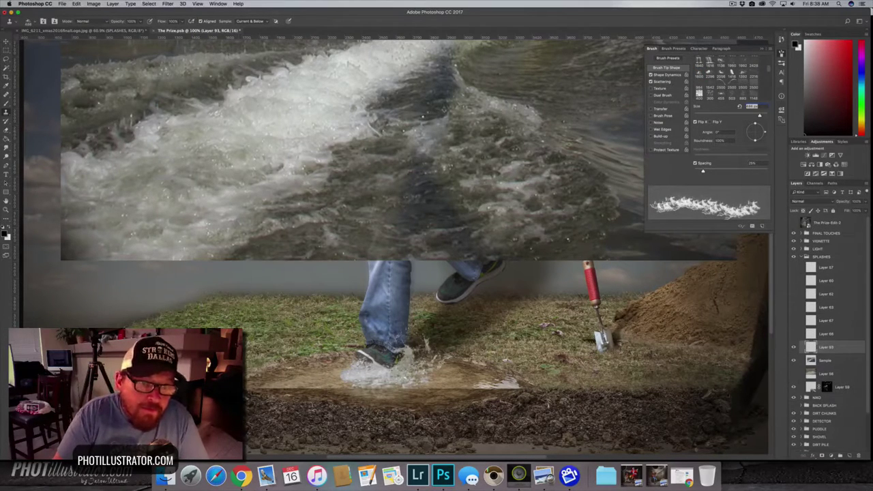
pyautogui.click(354, 350)
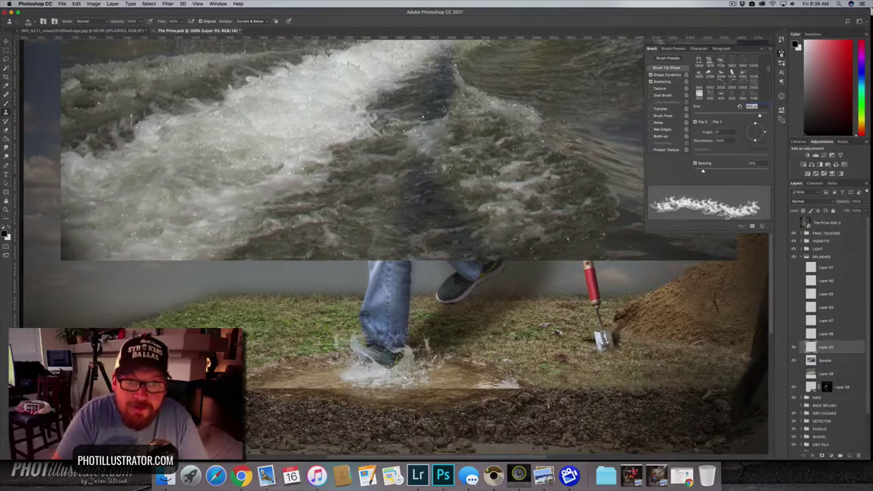
pyautogui.keyDown('alt'); pyautogui.click(315, 151); pyautogui.keyUp('alt')
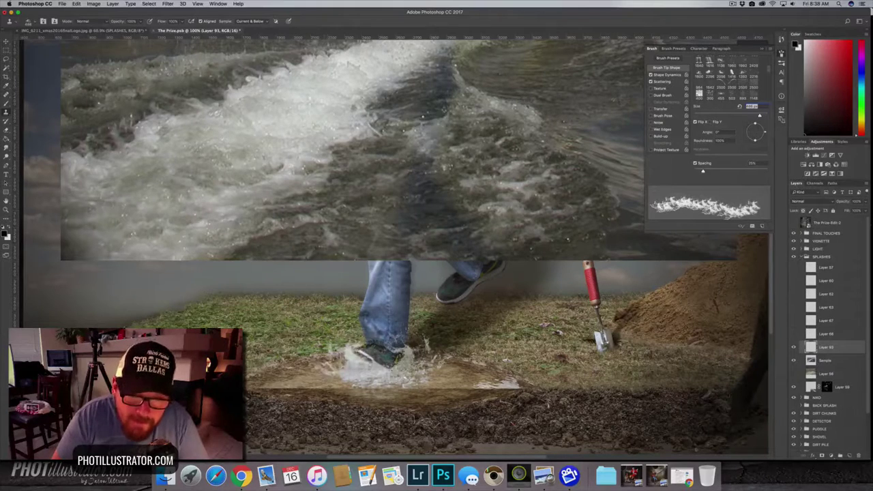
pyautogui.click(351, 354)
pyautogui.press('cmd+z')
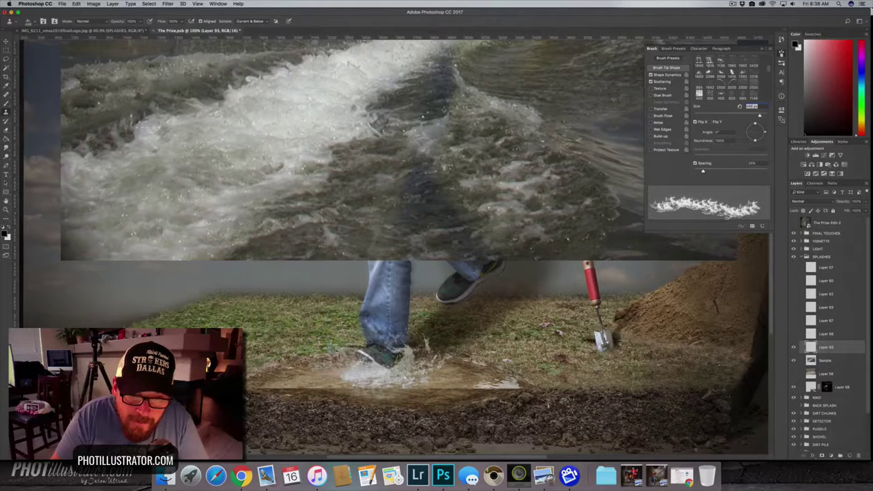
pyautogui.click(351, 355)
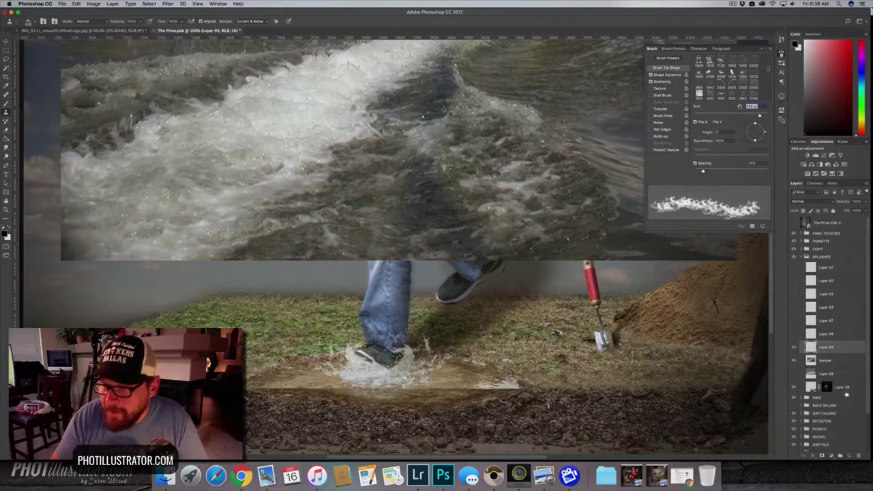
# - Add a new layer above the first splash layer, choose a fine-droplet brush tip, and shrink it to suit the planted foot
pyautogui.click(850, 456)
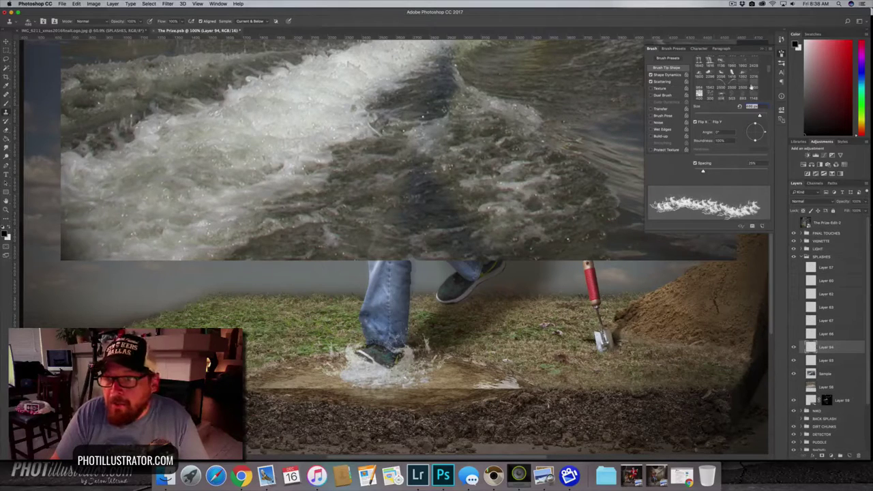
pyautogui.scroll(10, 768, 71)
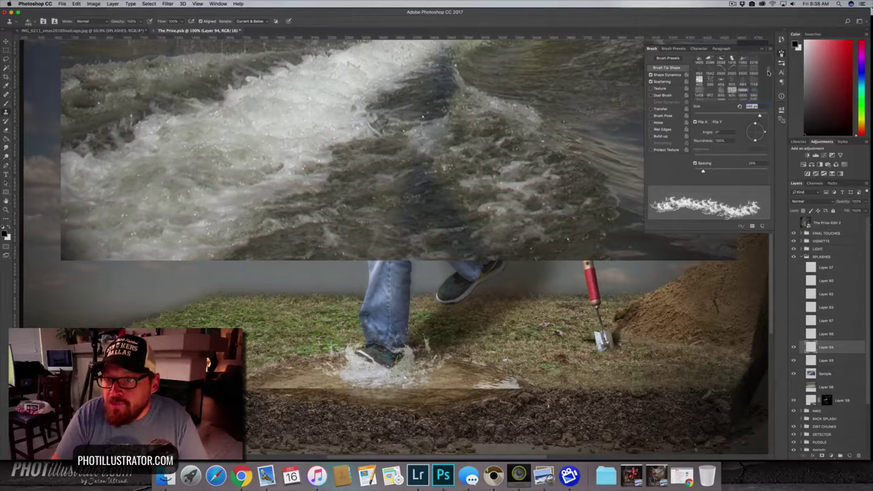
pyautogui.scroll(10, 768, 70)
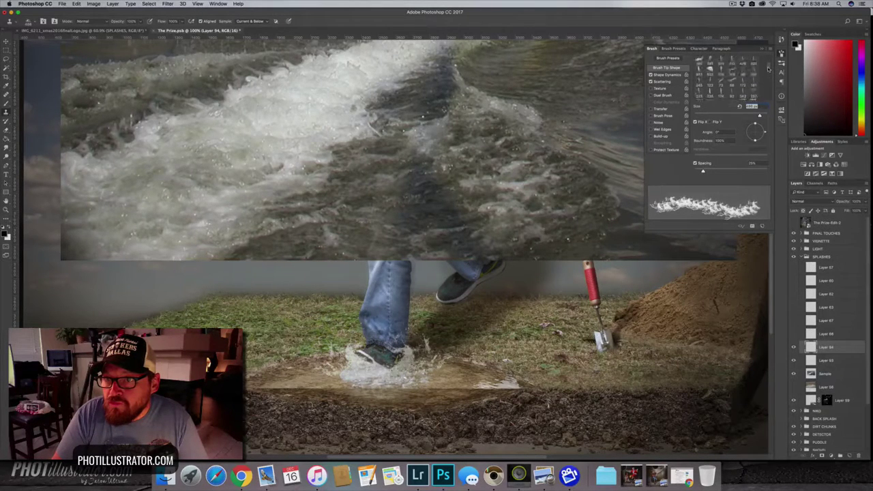
pyautogui.scroll(3, 768, 71)
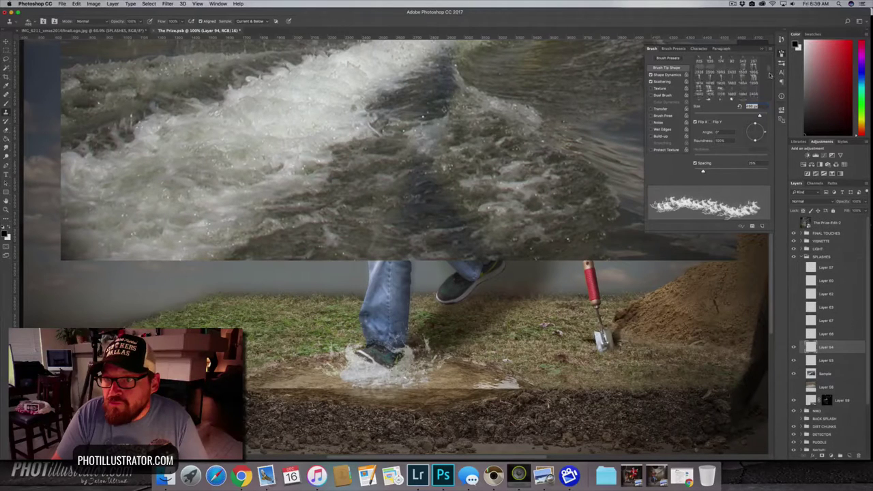
pyautogui.scroll(-2, 769, 71)
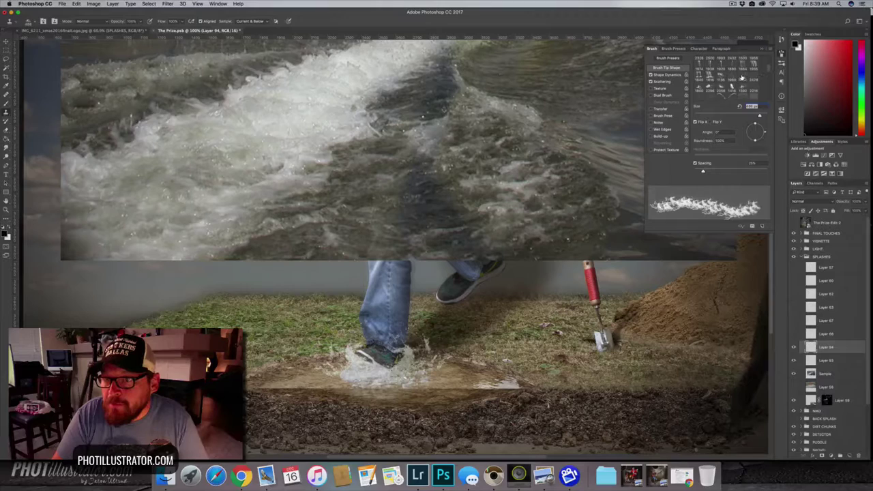
pyautogui.click(733, 78)
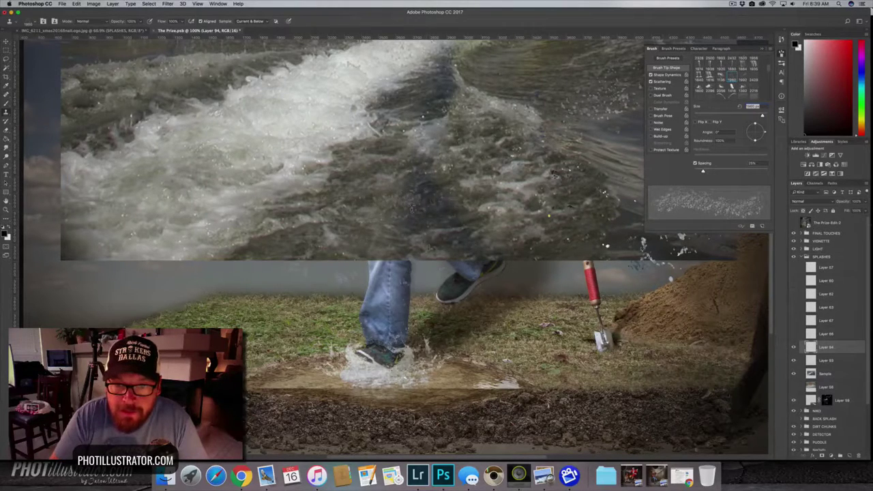
pyautogui.click(743, 79)
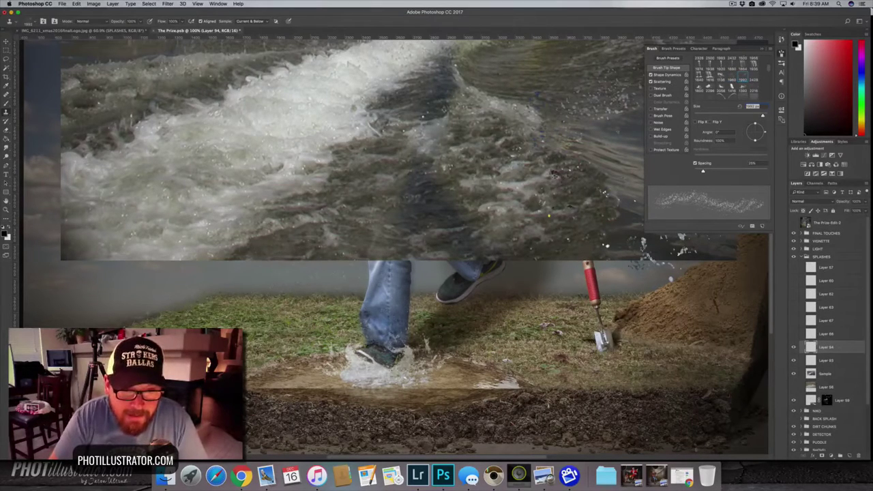
pyautogui.moveTo(320, 334); pyautogui.dragTo(166, 310)
pyautogui.moveTo(438, 333); pyautogui.dragTo(320, 338)
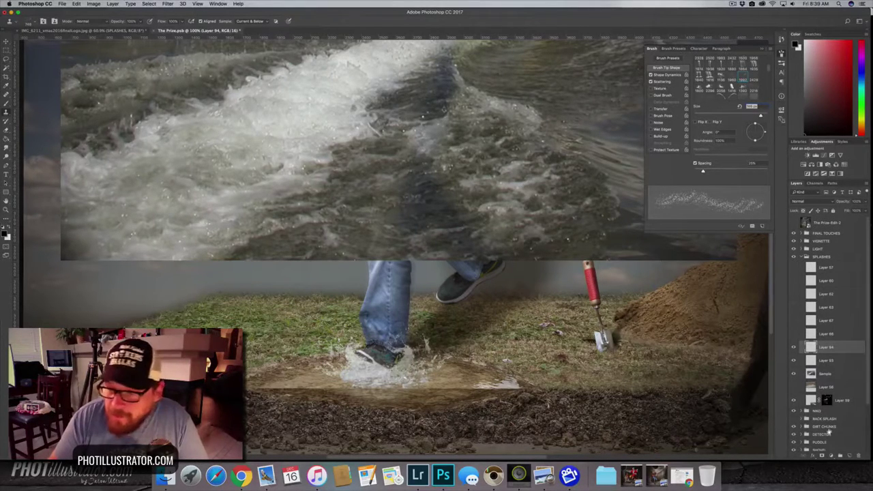
# - On another new layer, clone sampled white water as droplets behind the planted foot using the tilted brush tip with Flip X
pyautogui.click(850, 455)
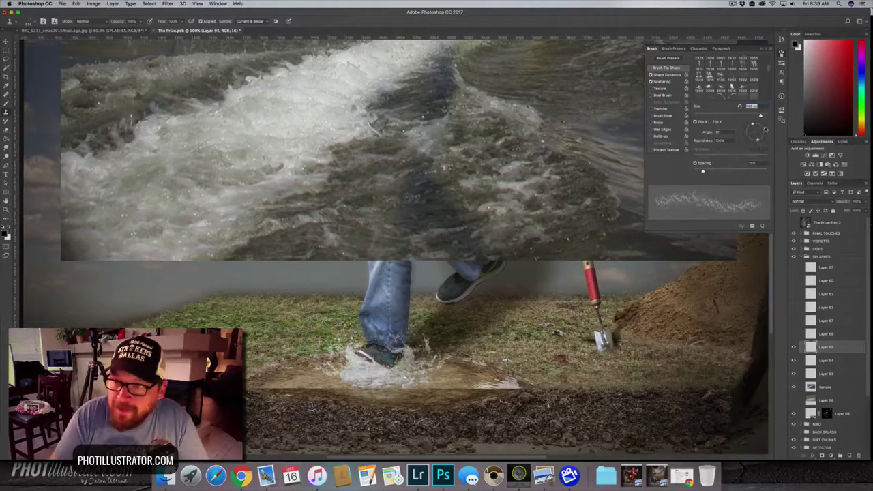
pyautogui.moveTo(766, 129); pyautogui.dragTo(764, 127)
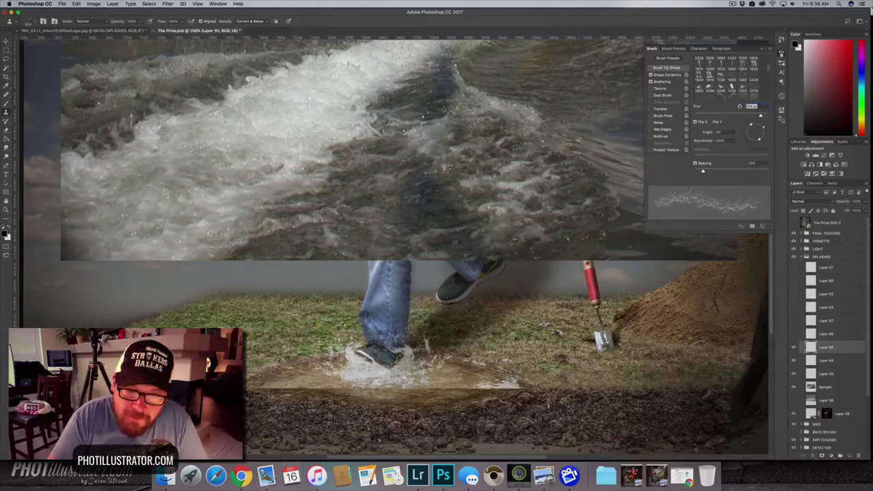
pyautogui.keyDown('alt'); pyautogui.click(280, 115); pyautogui.keyUp('alt')
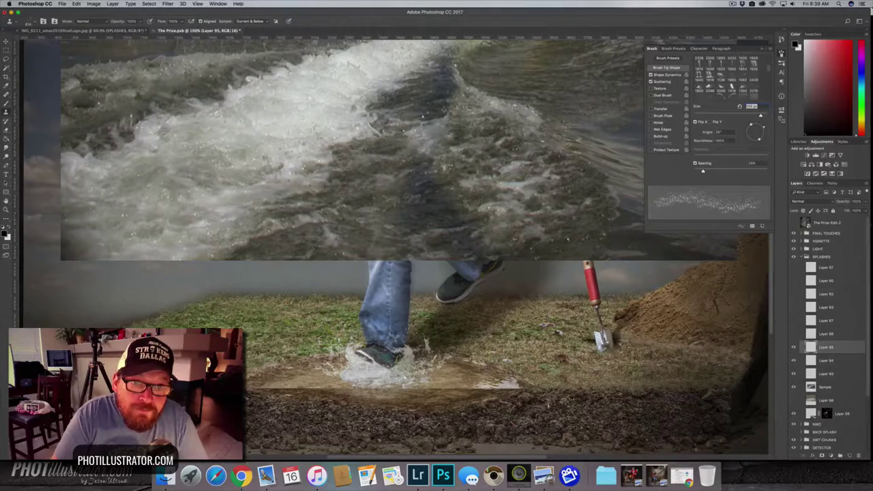
pyautogui.click(399, 360)
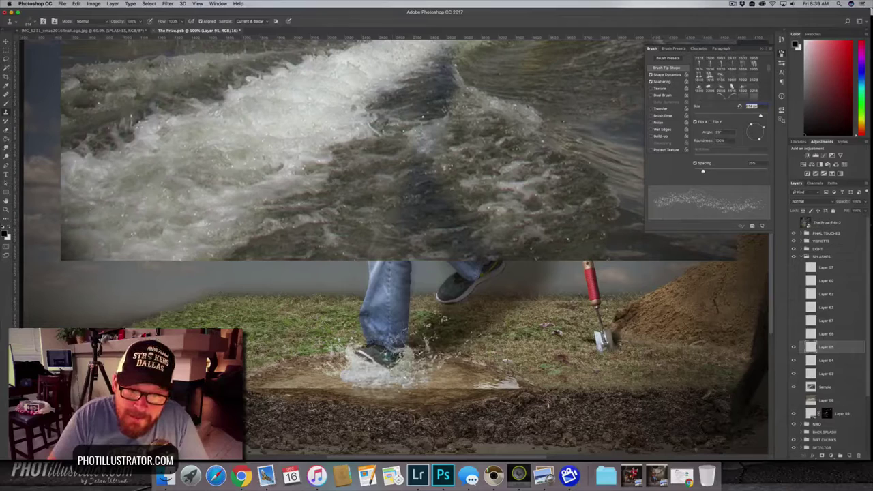
pyautogui.click(401, 361)
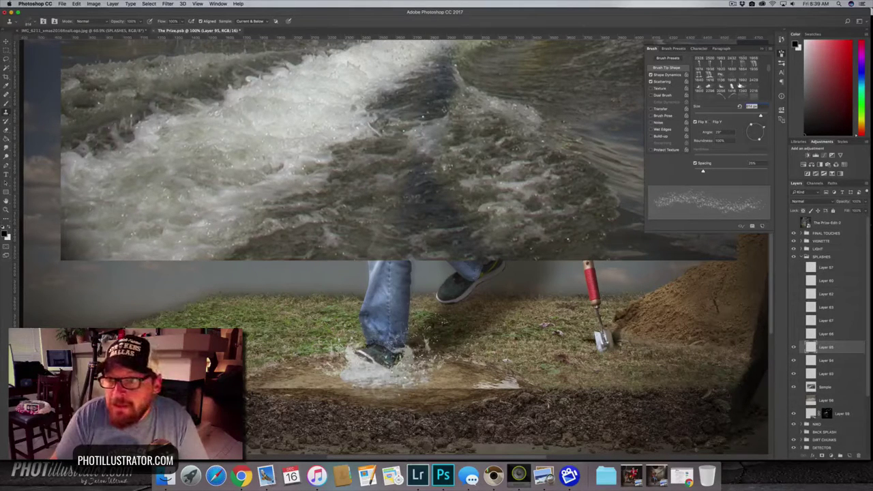
# - Choose a denser splash brush tip, shrink it to the scale of the foot splash, and add a new layer for it
pyautogui.click(743, 90)
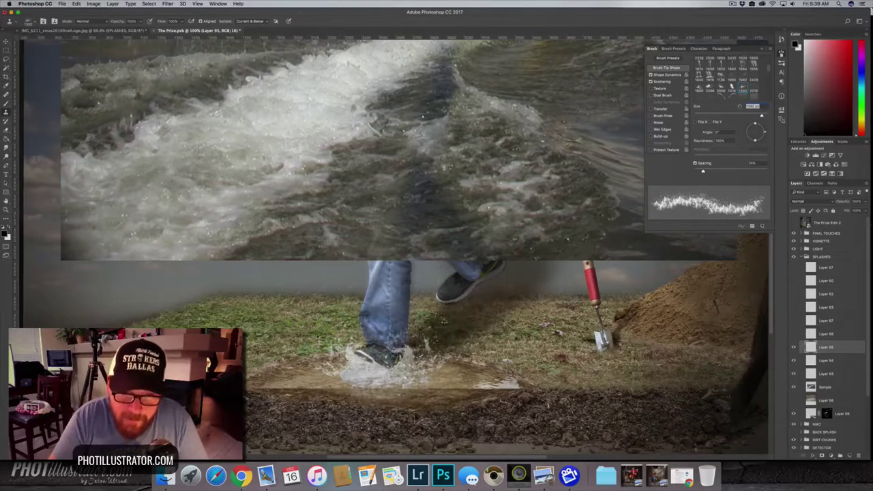
pyautogui.moveTo(403, 341); pyautogui.dragTo(327, 341)
pyautogui.click(849, 457)
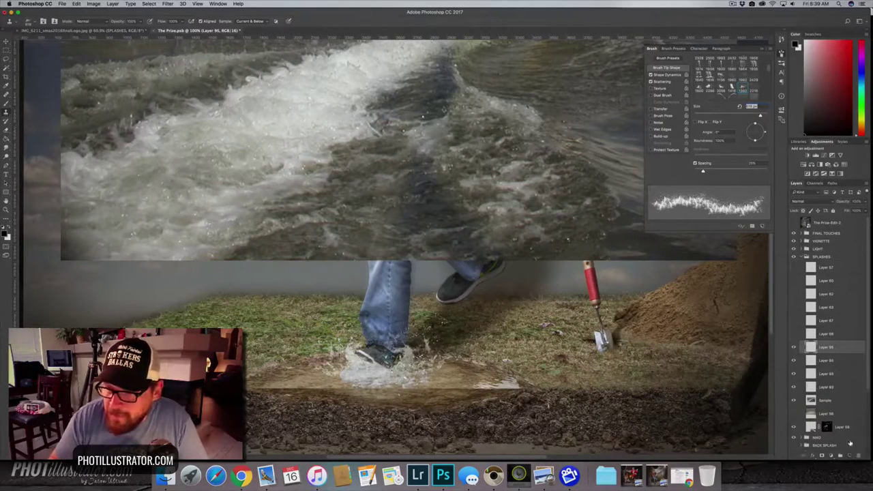
# - Try stamping the denser splash at several spots behind the planted foot's heel
pyautogui.click(443, 337)
pyautogui.click(445, 342)
pyautogui.click(435, 341)
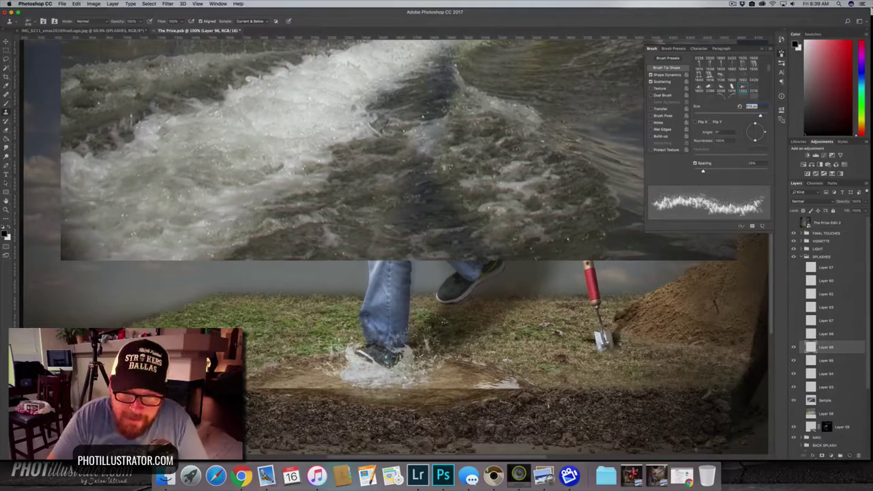
pyautogui.click(409, 354)
pyautogui.press('super+z')
pyautogui.click(419, 348)
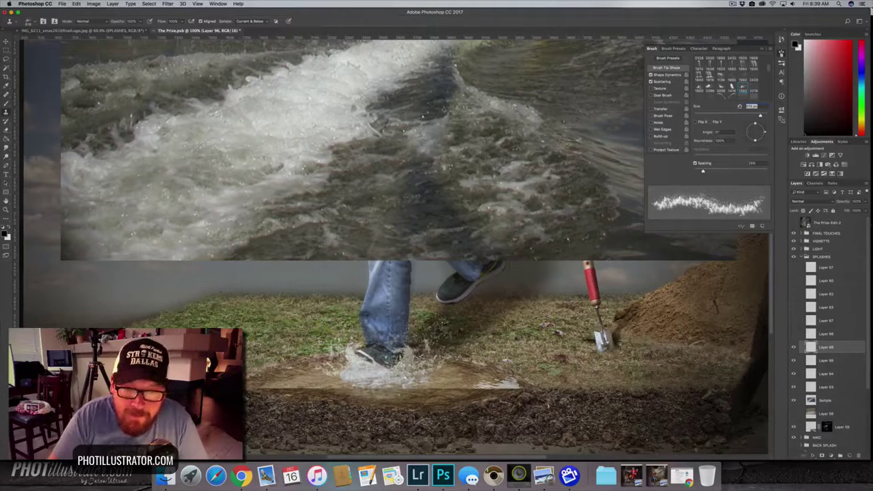
pyautogui.click(426, 339)
pyautogui.click(427, 346)
pyautogui.click(427, 345)
# - Resize the splash brush, try stamping it closer to the planted foot, and undo the test stamps
pyautogui.keyDown('ctrl'); pyautogui.keyDown('alt'); pyautogui.moveTo(407, 345); pyautogui.dragTo(426, 345); pyautogui.keyUp('alt'); pyautogui.keyUp('ctrl')
pyautogui.press('super+z')
pyautogui.click(408, 359)
pyautogui.click(400, 370)
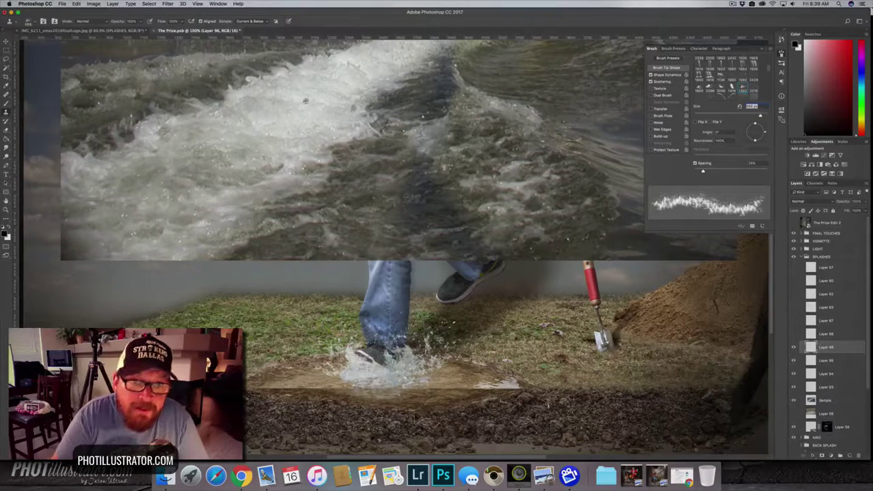
pyautogui.press('alt+super+z')
pyautogui.press('alt+super+z')
pyautogui.press('alt+super+z')
# - Clone the denser water splash at the heel side of the planted foot, replacing the first placement with a better one
pyautogui.click(412, 355)
pyautogui.click(417, 355)
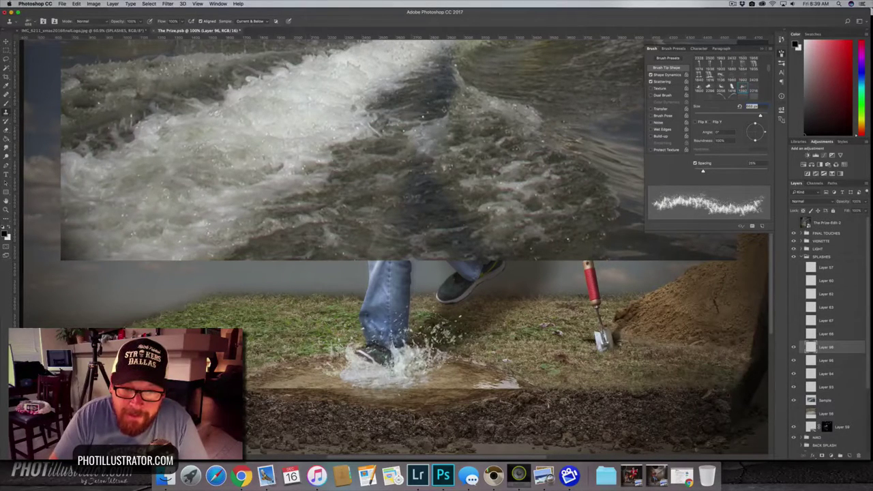
pyautogui.press('super+z')
pyautogui.click(422, 353)
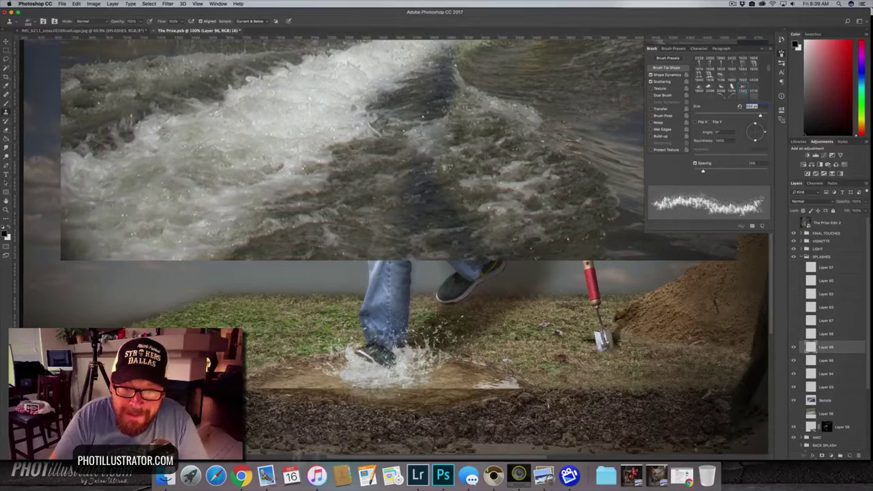
# - Enable Flip X for the splash brush, try a mirrored splash at the toe of the planted foot, and undo it
pyautogui.click(695, 122)
pyautogui.click(372, 341)
pyautogui.press('super+alt+z')
pyautogui.click(361, 348)
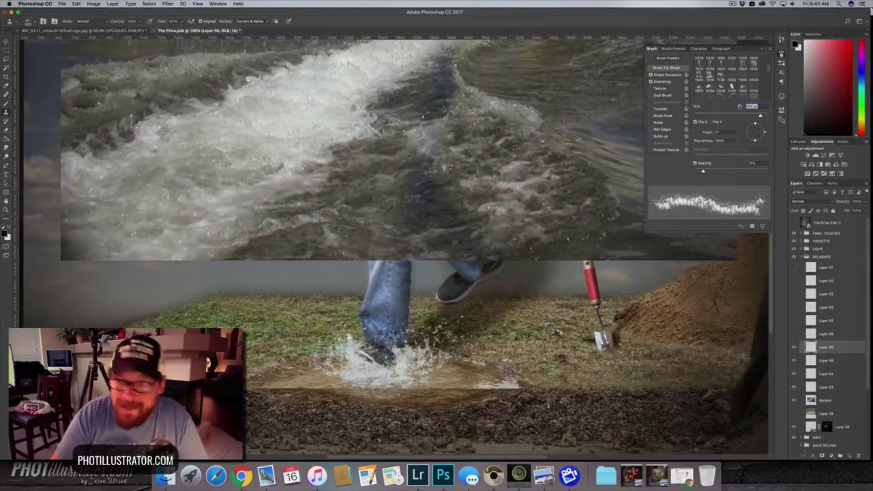
pyautogui.press('super+z')
# - Tilt and resize the mirrored splash brush slightly, and clone white water around the toe of the planted foot
pyautogui.click(765, 134)
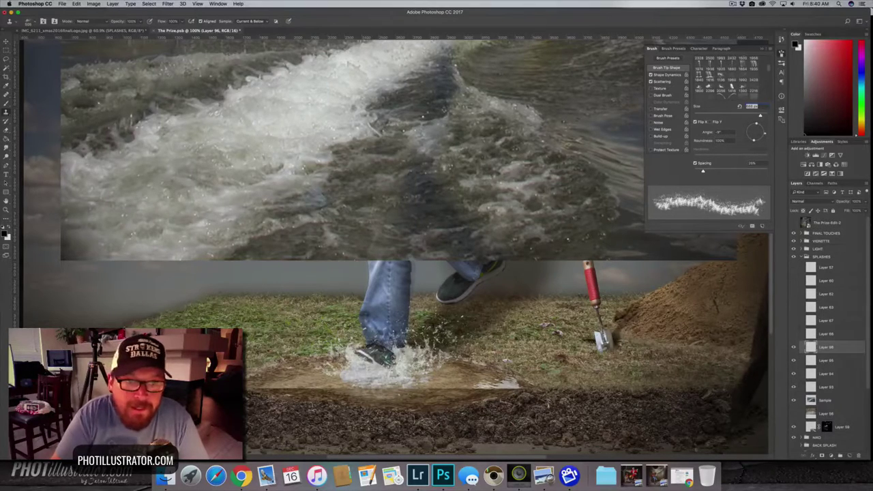
pyautogui.moveTo(292, 130); pyautogui.dragTo(288, 113)
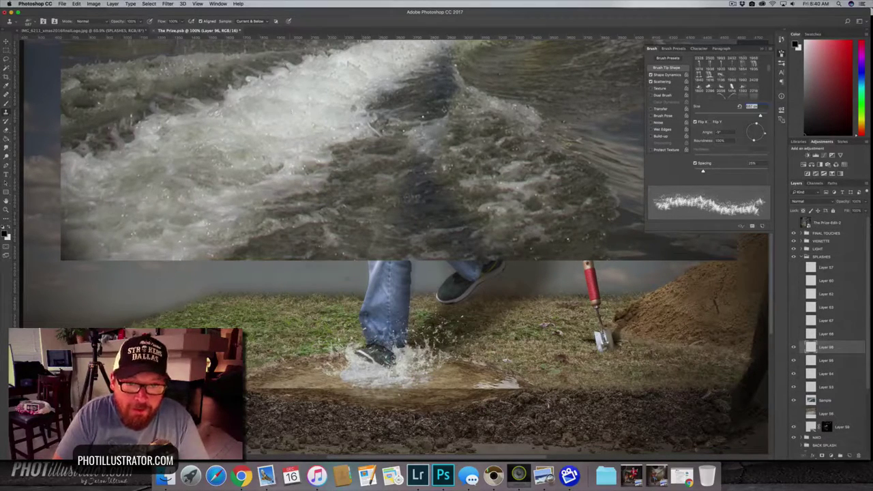
pyautogui.click(362, 368)
pyautogui.click(321, 372)
pyautogui.click(334, 368)
pyautogui.click(354, 358)
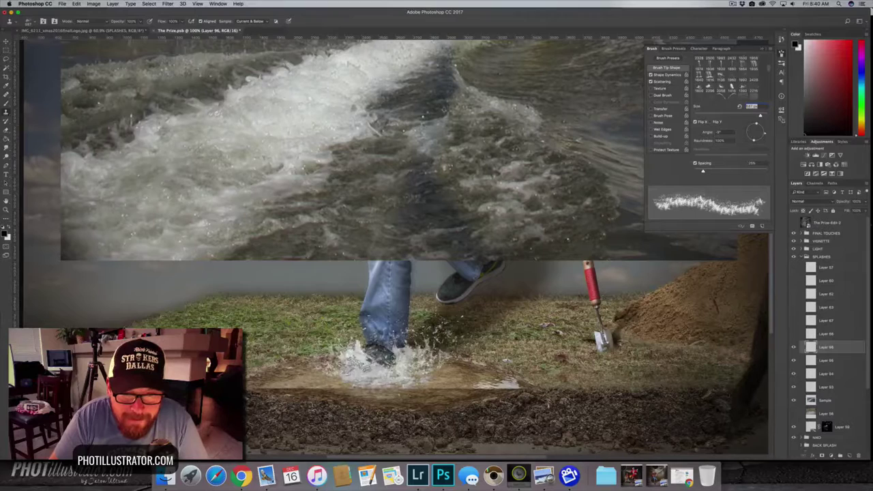
pyautogui.click(348, 355)
pyautogui.click(341, 358)
pyautogui.click(344, 355)
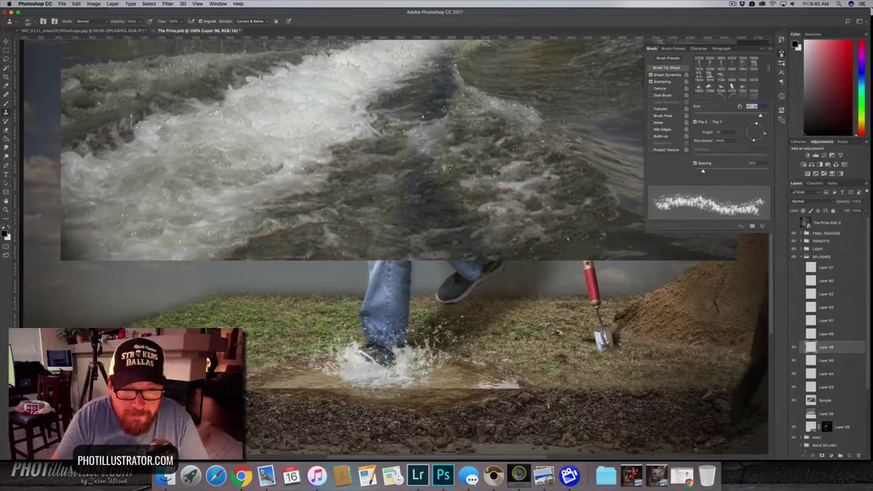
# - Undo the stray change, choose the scattered-droplet brush tip of size 2216, and add a new layer for it
pyautogui.keyDown('alt'); pyautogui.click(601, 144); pyautogui.keyUp('alt')
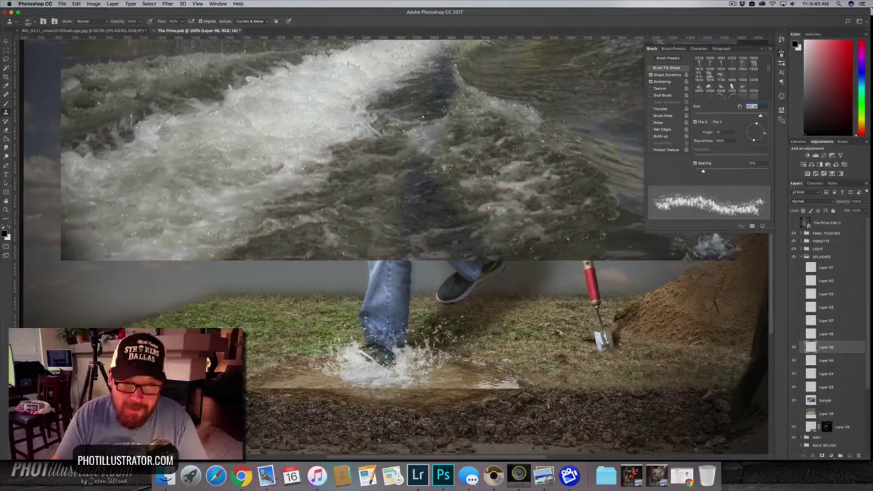
pyautogui.hotkey('ctrl', 'z')
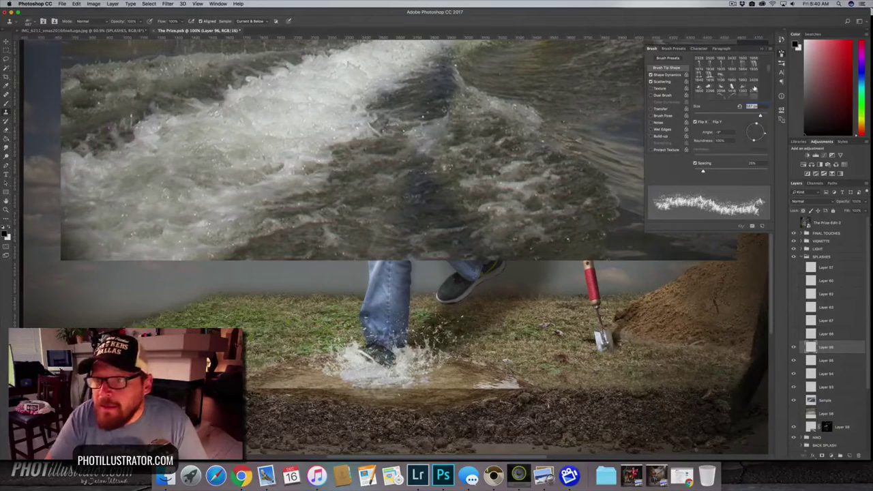
pyautogui.click(754, 90)
pyautogui.click(303, 275)
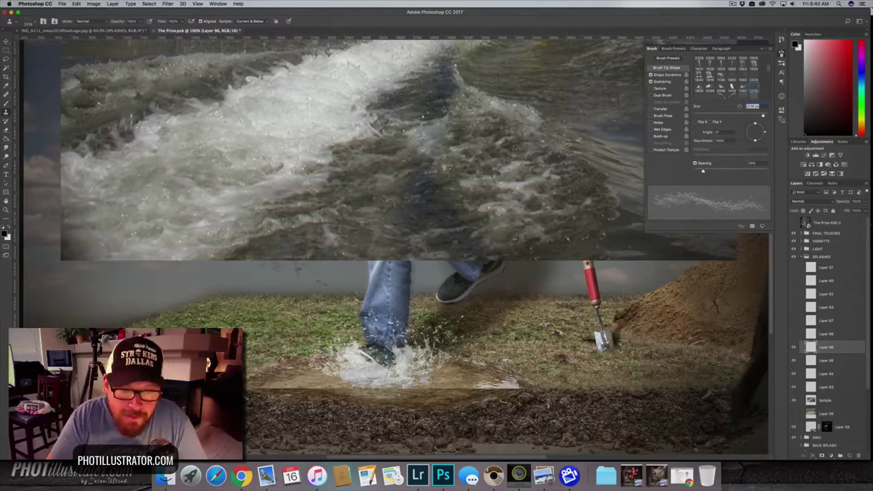
pyautogui.click(849, 456)
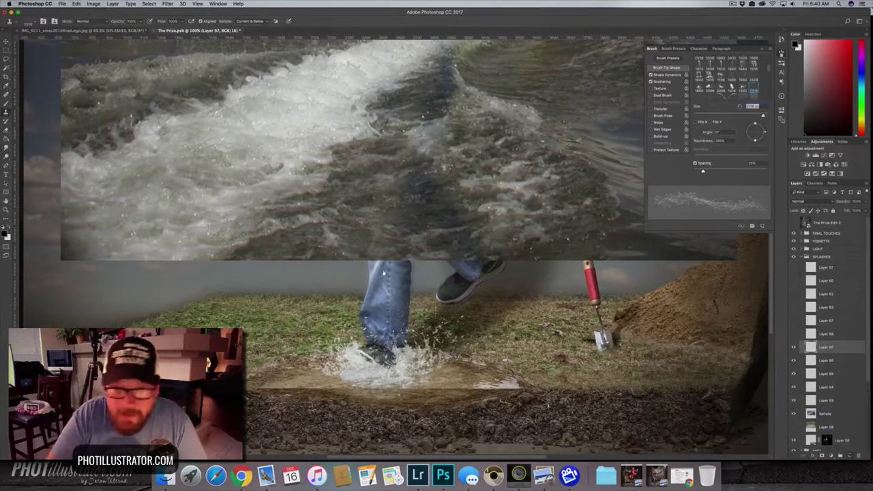
# - Shrink the scattered-droplet brush, try stamping droplets near the raised shoe, and undo them
pyautogui.click(423, 285)
pyautogui.moveTo(409, 266); pyautogui.dragTo(299, 259)
pyautogui.click(526, 293)
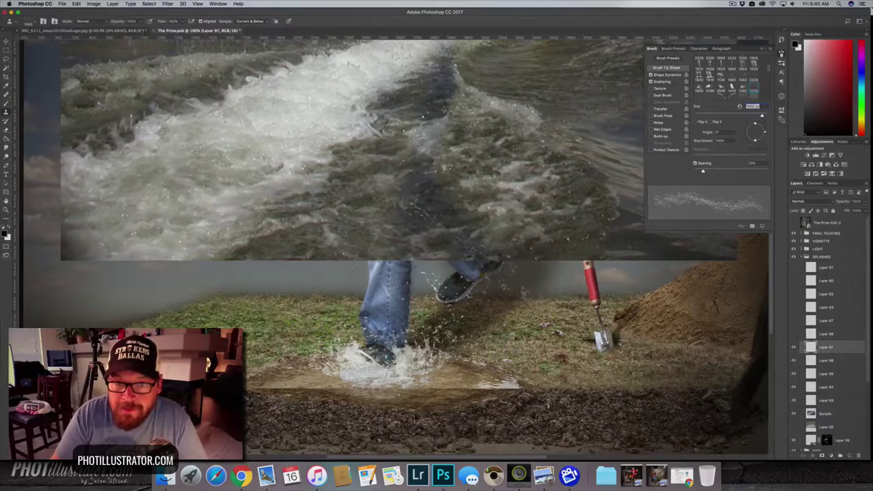
pyautogui.press('super+z')
# - Rotate the scattered-droplet brush tip, enable Flip Y for it, and adjust its size over the planted foot
pyautogui.moveTo(760, 123); pyautogui.dragTo(766, 129)
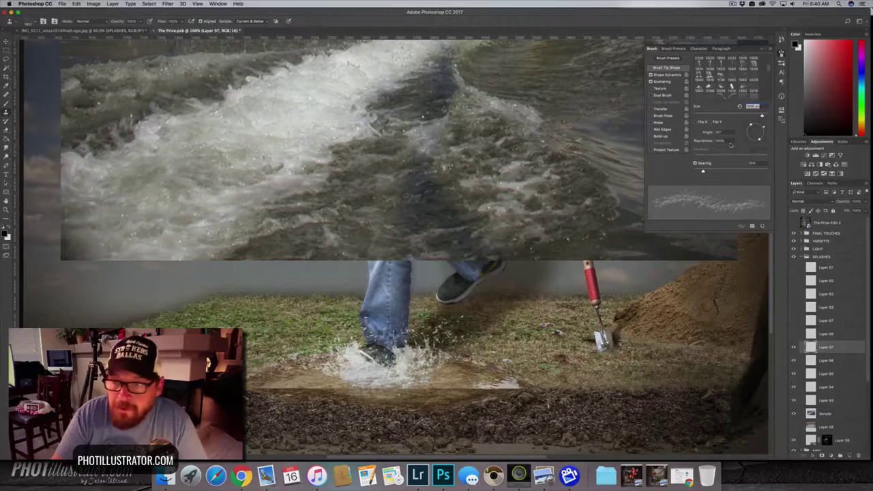
pyautogui.click(763, 126)
pyautogui.moveTo(386, 352)
pyautogui.mouseDown()
pyautogui.moveTo(377, 361)
pyautogui.moveTo(392, 376)
pyautogui.mouseUp()
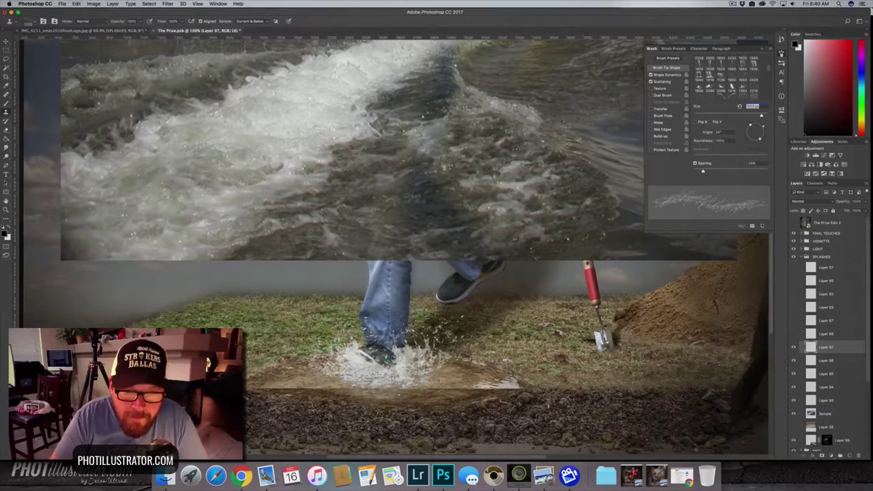
pyautogui.click(710, 122)
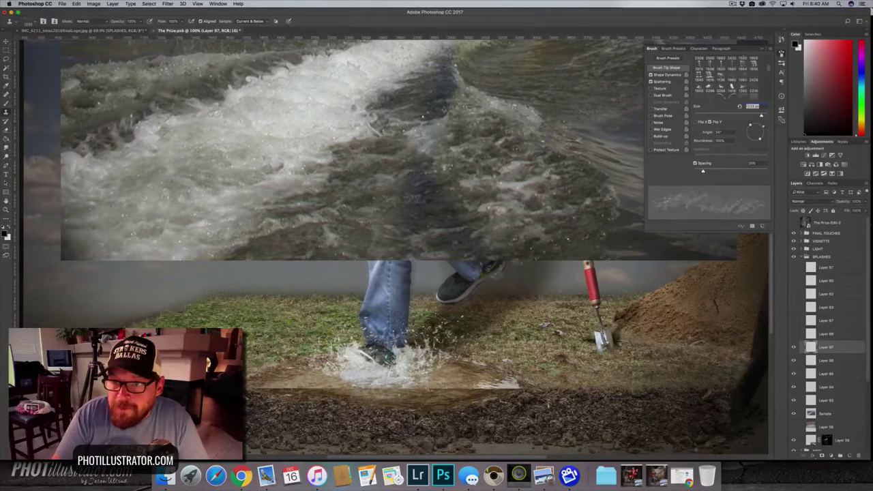
pyautogui.moveTo(765, 128); pyautogui.dragTo(767, 133)
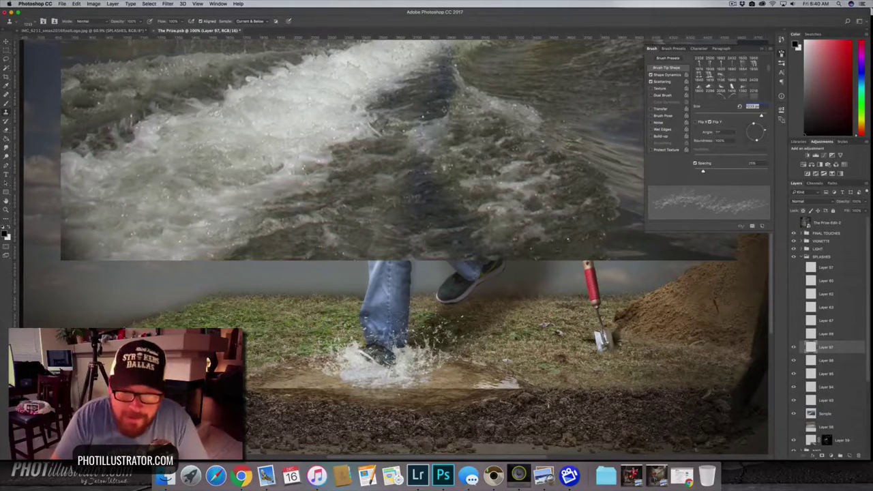
pyautogui.moveTo(389, 370); pyautogui.dragTo(386, 372)
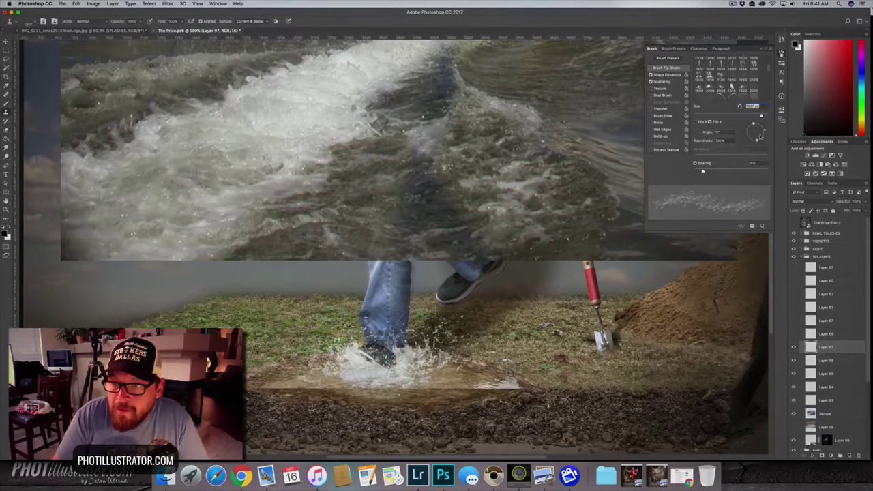
# - Turn off Shape Dynamics and Scattering, tilt the droplet brush to -14°, and stamp droplets around the planted foot
pyautogui.click(651, 81)
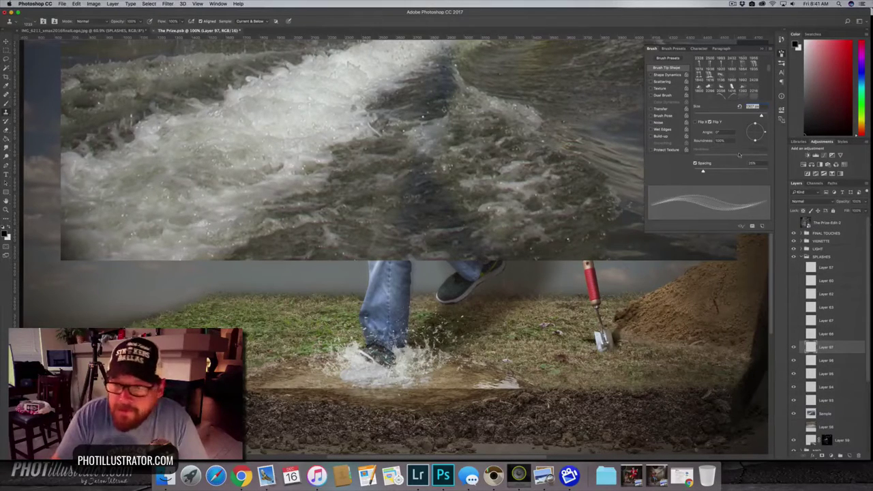
pyautogui.moveTo(766, 133); pyautogui.dragTo(765, 135)
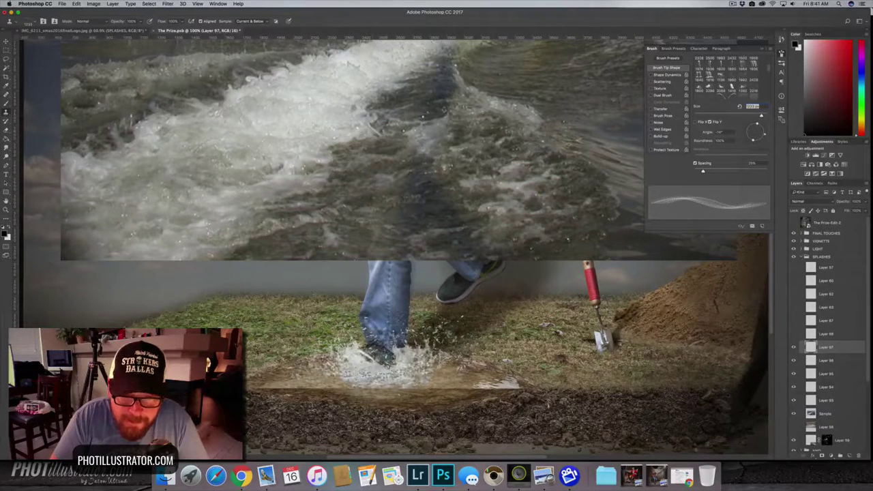
pyautogui.moveTo(383, 369); pyautogui.dragTo(390, 369)
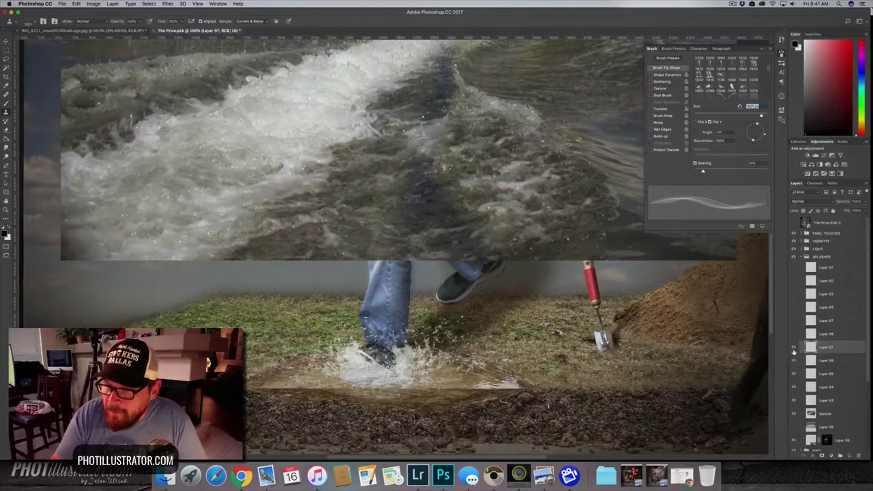
# - Hide the five splash layers from Layer 93 to Layer 97 and group them together
pyautogui.moveTo(793, 348); pyautogui.dragTo(796, 402)
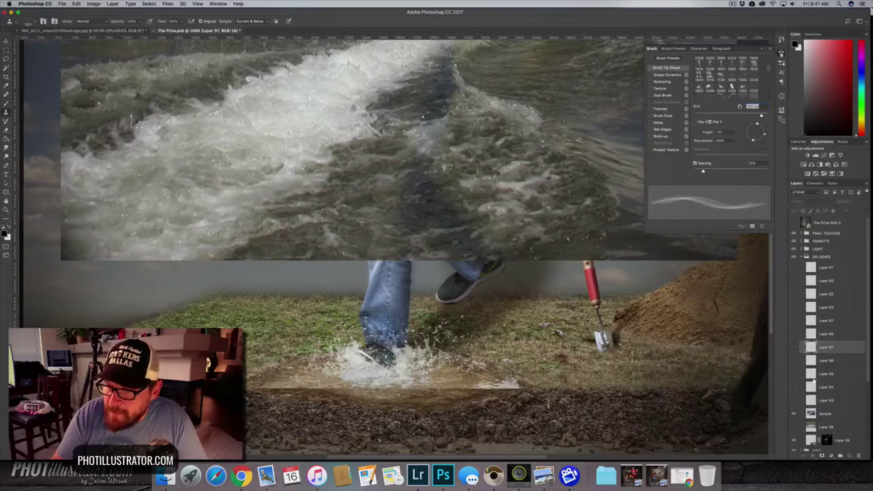
pyautogui.keyDown('shift'); pyautogui.click(824, 401); pyautogui.keyUp('shift')
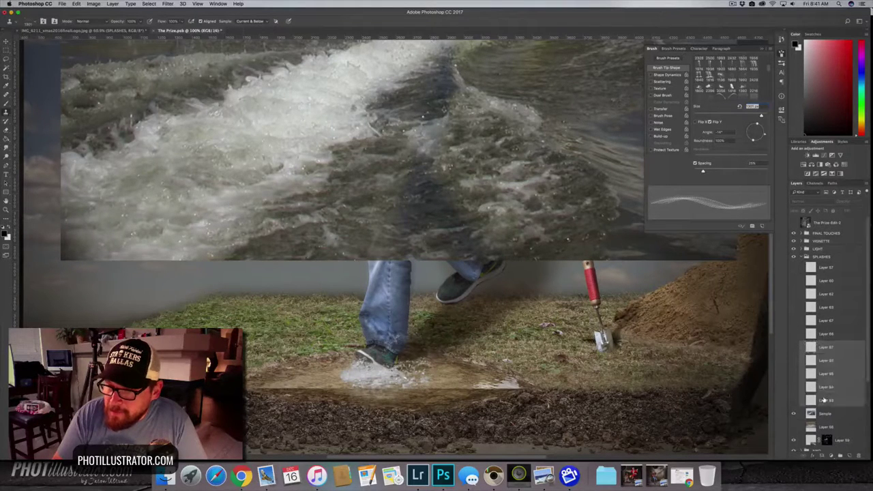
pyautogui.press('super+g')
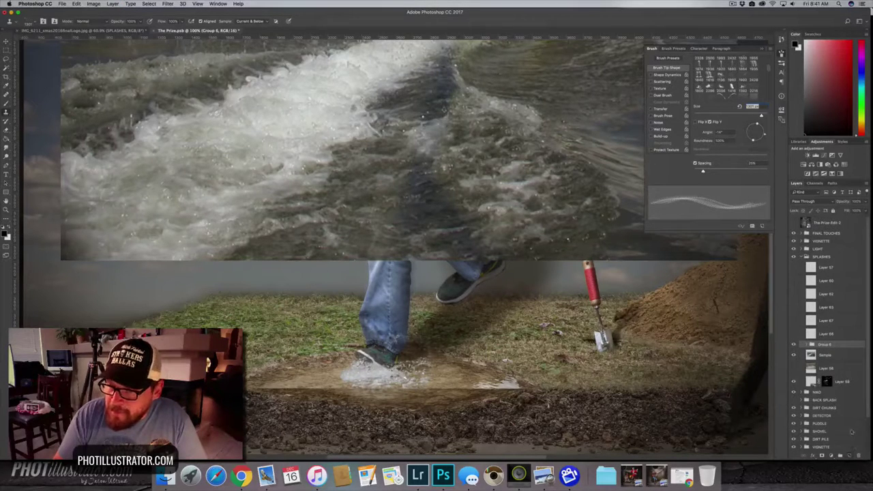
# - Add a new layer above the hidden splashes, choose a splash-shaped brush, shrink it, and clone a splash at the heel of the planted foot
pyautogui.click(851, 455)
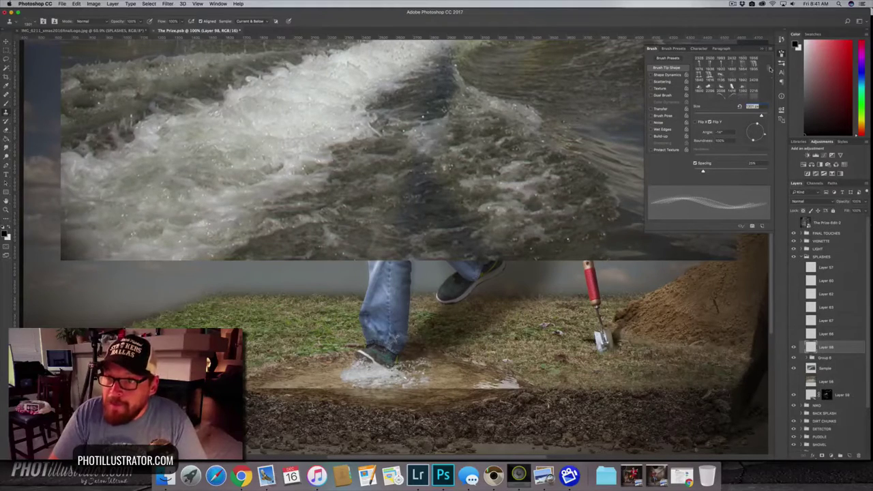
pyautogui.click(699, 88)
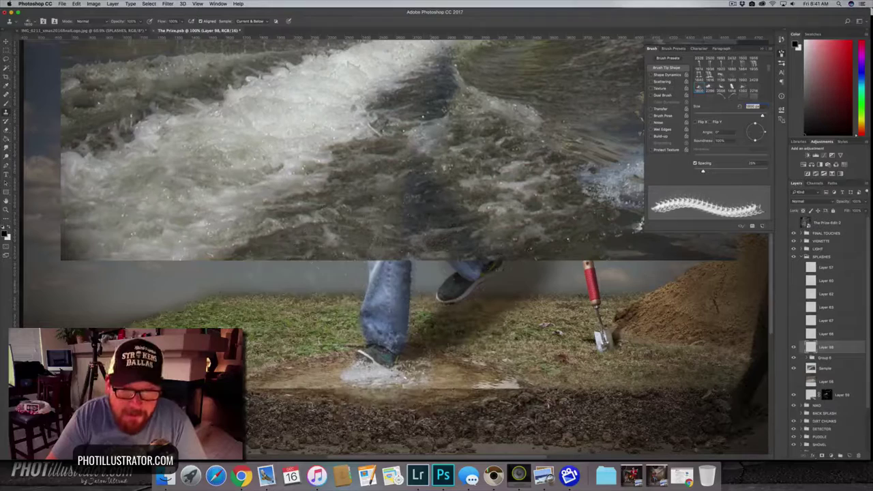
pyautogui.moveTo(421, 271); pyautogui.dragTo(414, 271)
pyautogui.moveTo(390, 312); pyautogui.dragTo(372, 311)
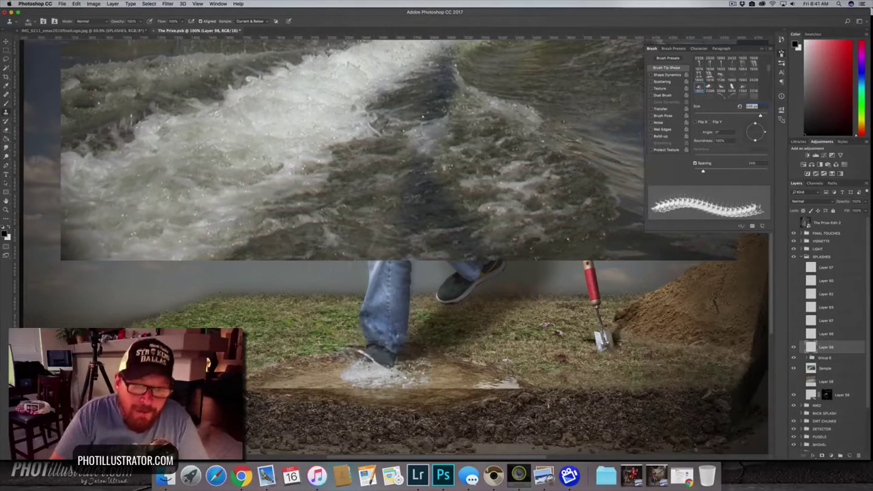
pyautogui.click(371, 356)
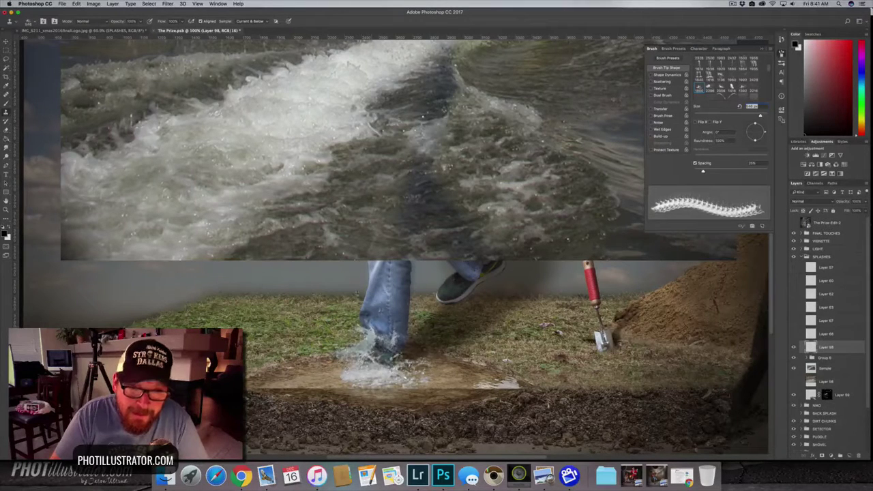
pyautogui.press('super+z')
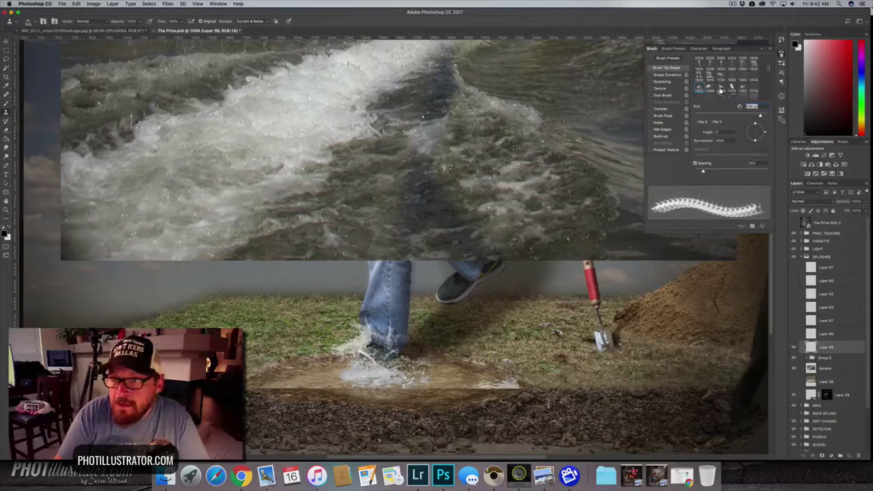
# - Choose another splash brush tip, undo the oversized bluish stamp, resample the white water, and clone a smaller splash over the planted foot
pyautogui.click(721, 90)
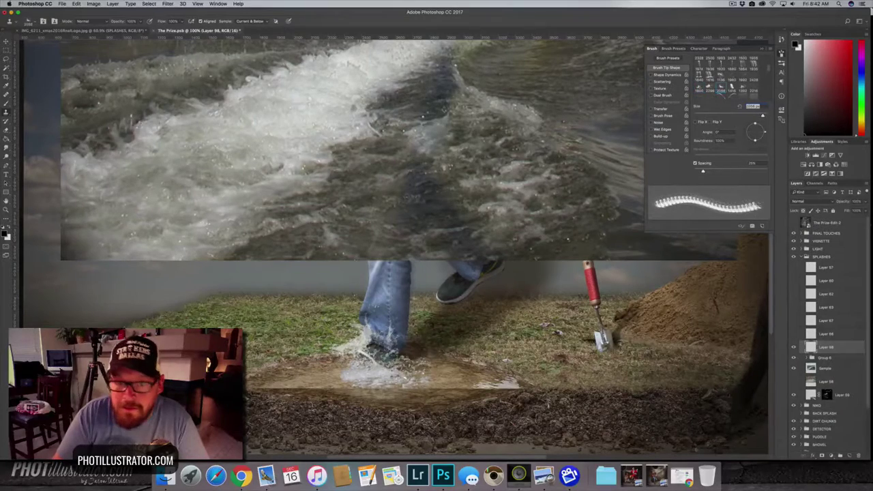
pyautogui.click(409, 321)
pyautogui.moveTo(419, 298); pyautogui.dragTo(306, 301)
pyautogui.moveTo(424, 306); pyautogui.dragTo(413, 306)
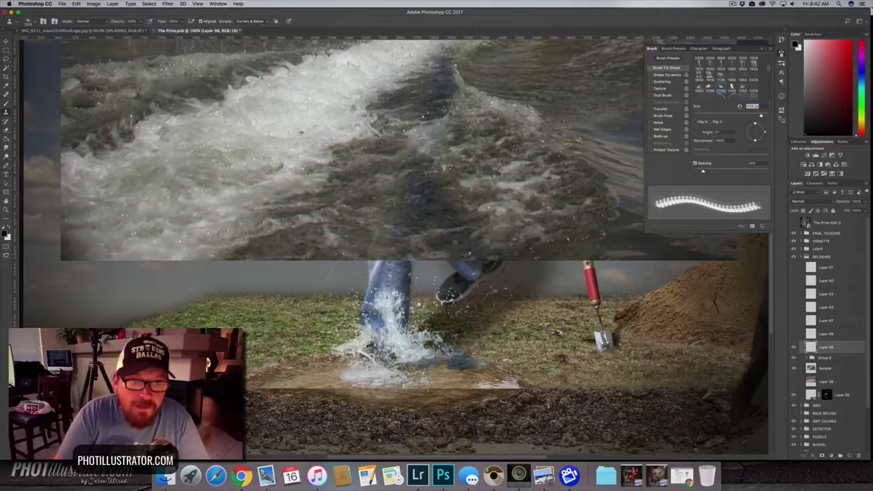
pyautogui.press('super+z')
pyautogui.keyDown('alt'); pyautogui.click(280, 118); pyautogui.keyUp('alt')
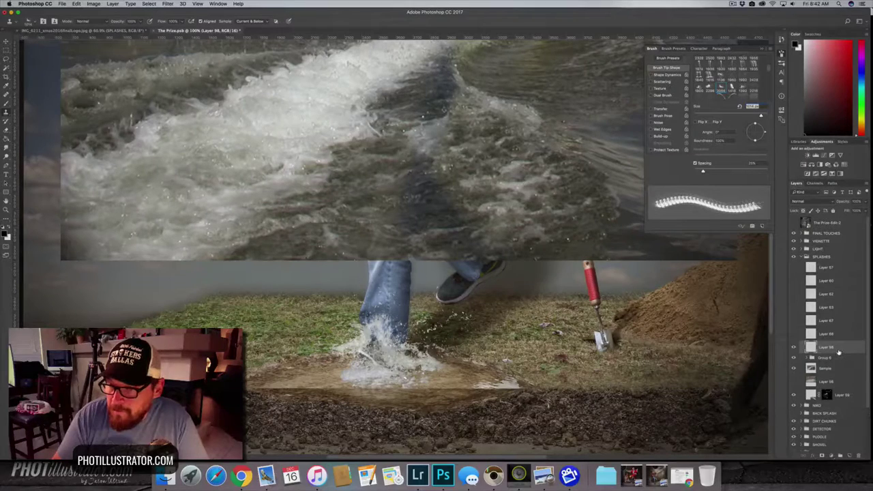
# - Group the new splash layer and move the group directly beneath the boy's group in the layer stack
pyautogui.press('super+g')
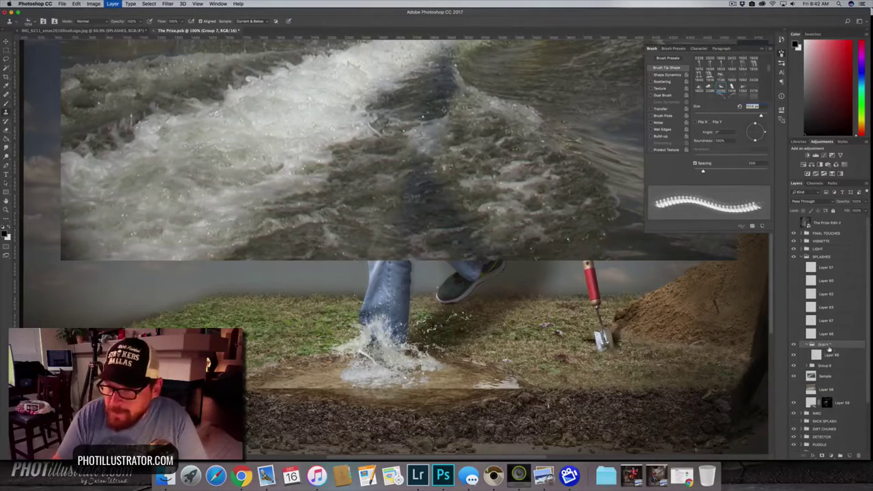
pyautogui.click(812, 345)
pyautogui.moveTo(839, 346); pyautogui.dragTo(836, 403)
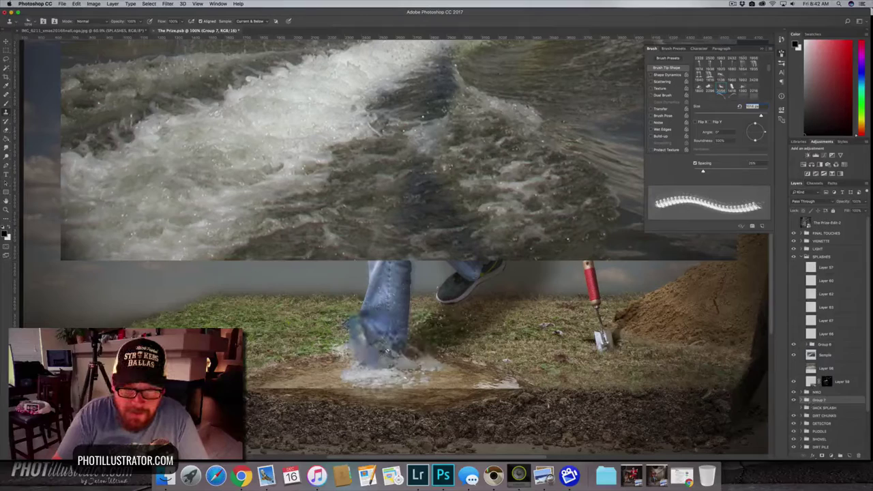
# - Make all five hidden layers inside Group 6 visible again and collapse the group
pyautogui.press('v')
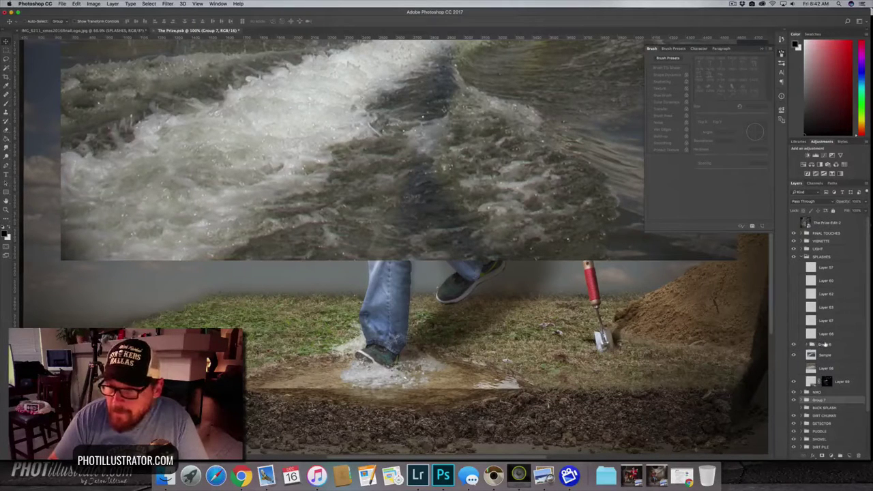
pyautogui.click(827, 345)
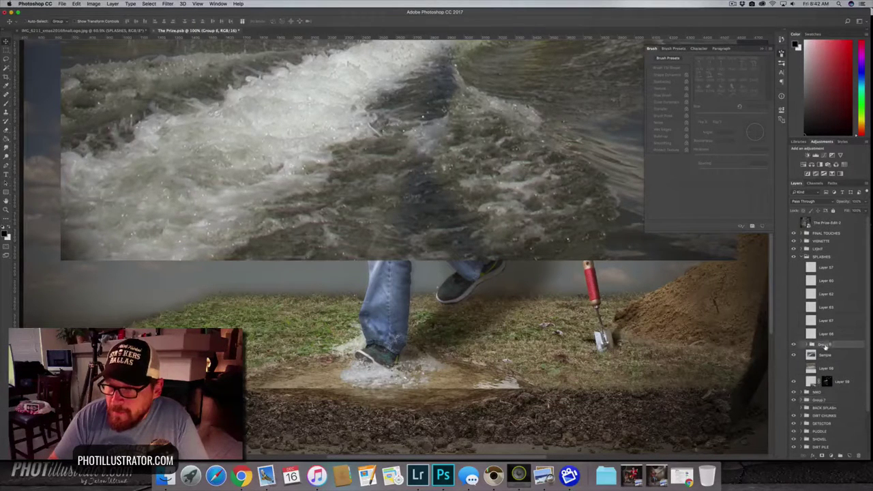
pyautogui.click(810, 345)
pyautogui.moveTo(795, 358); pyautogui.dragTo(792, 410)
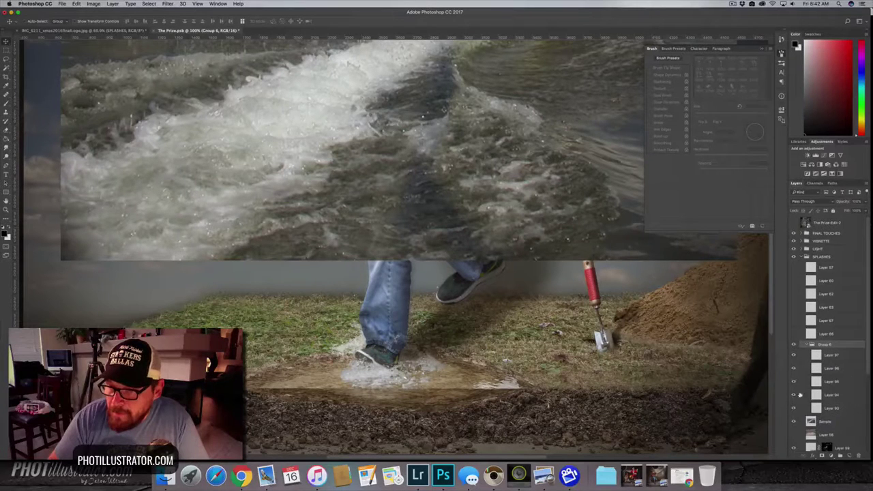
pyautogui.click(807, 345)
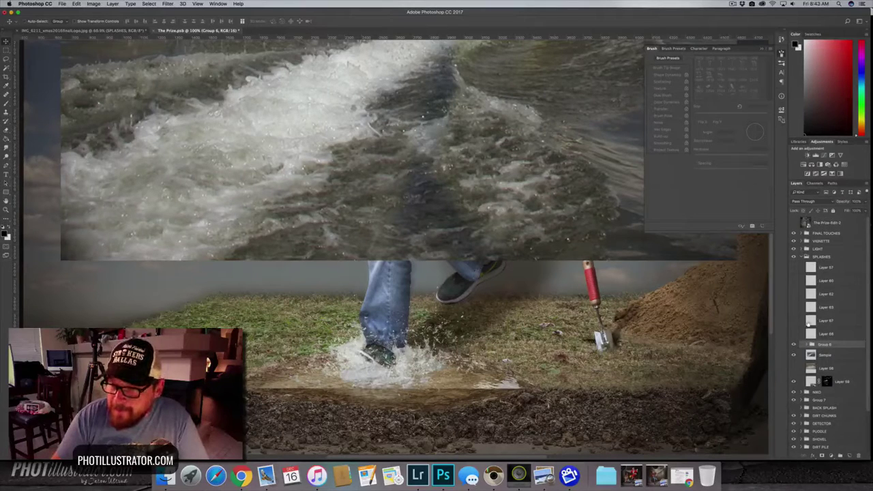
# - Hide the SPLASHES group and examine the clipped shading layers in the boy's group by toggling one off and on
pyautogui.click(802, 256)
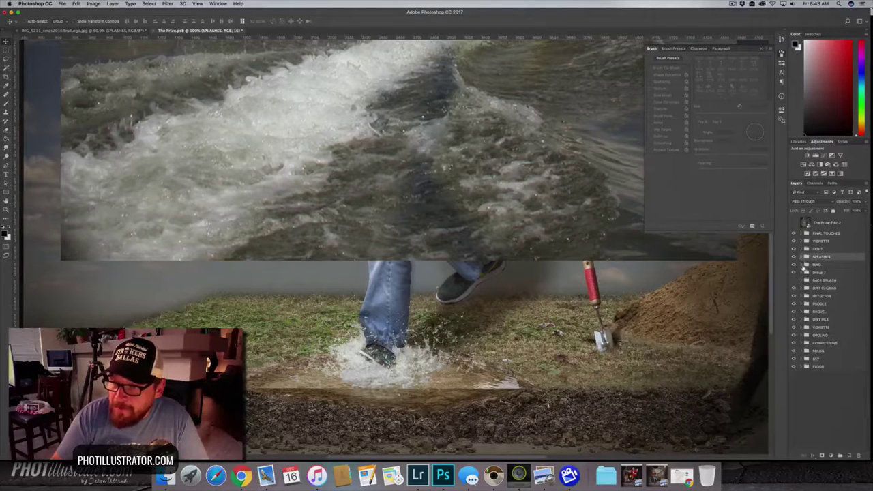
pyautogui.click(802, 265)
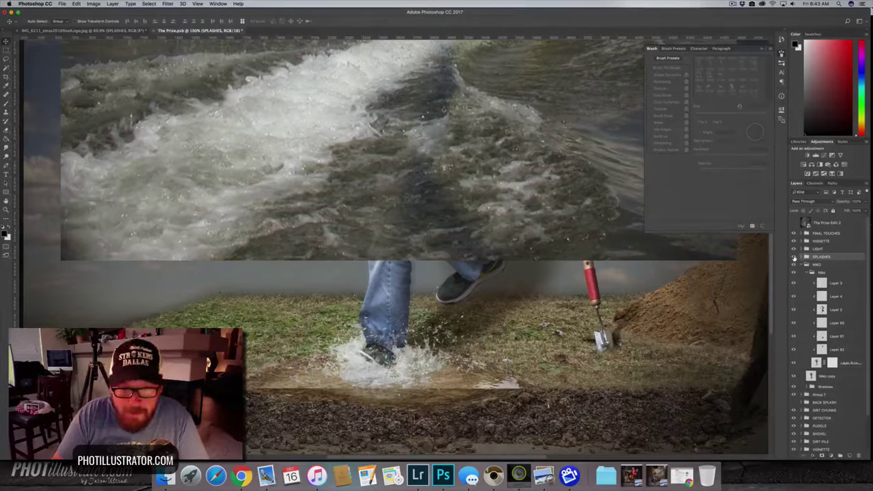
pyautogui.click(792, 258)
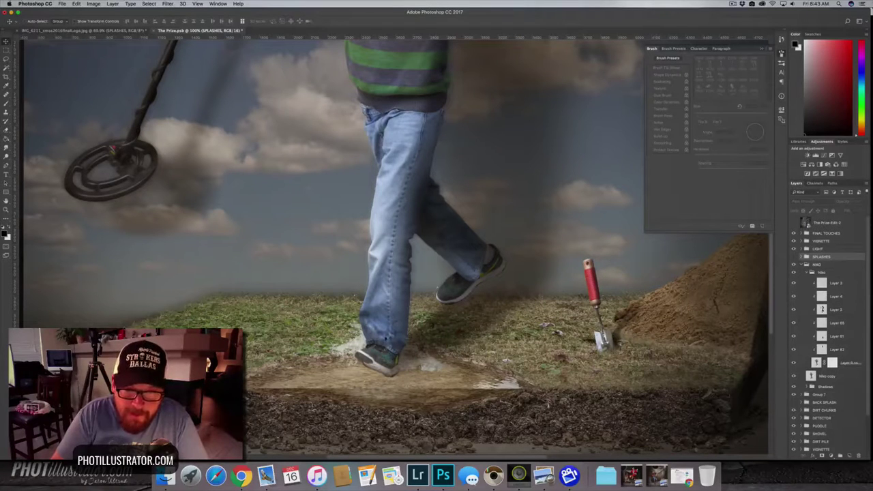
pyautogui.click(793, 325)
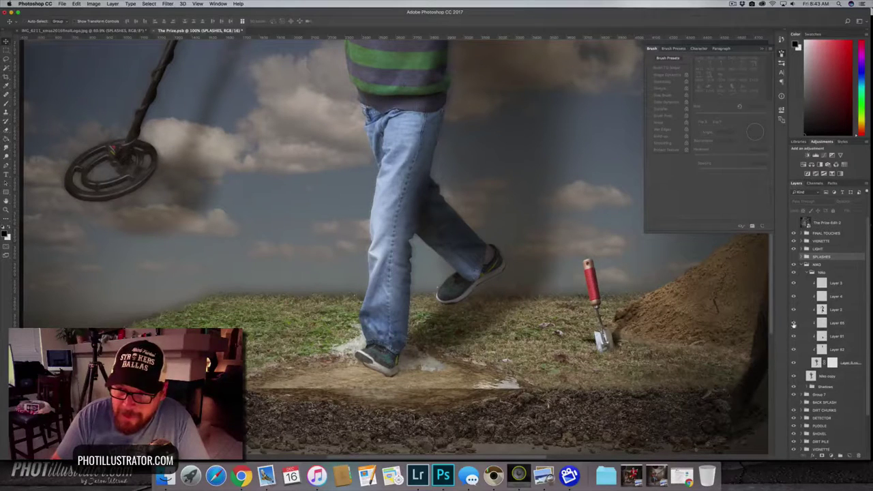
pyautogui.click(795, 326)
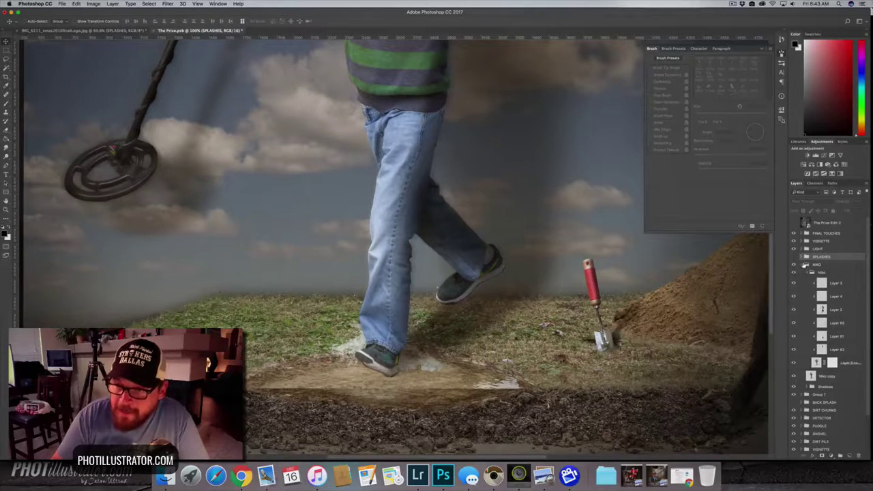
# - Show the SPLASHES and BACK SPLASH groups, and hide the Sample water layer inside SPLASHES
pyautogui.click(793, 257)
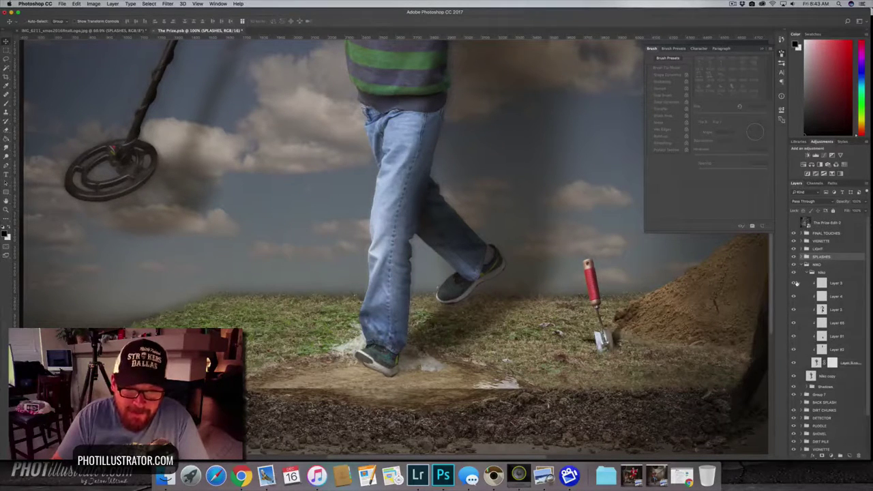
pyautogui.click(794, 283)
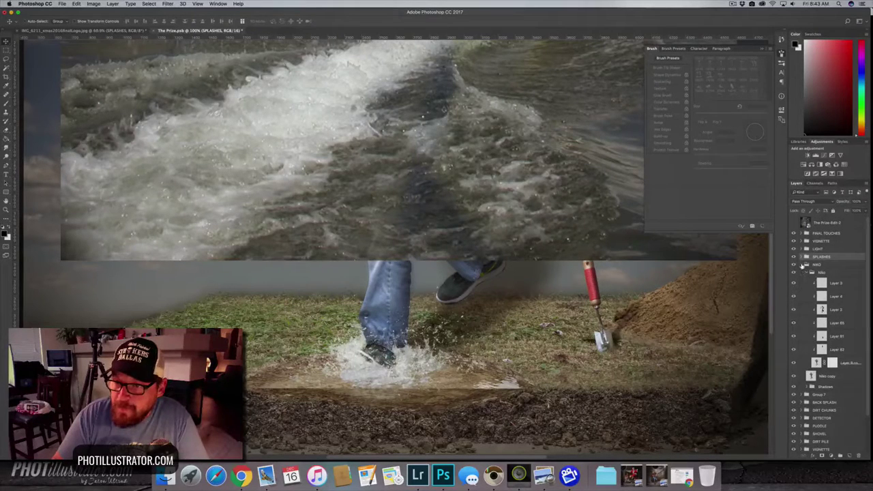
pyautogui.click(802, 264)
pyautogui.click(803, 256)
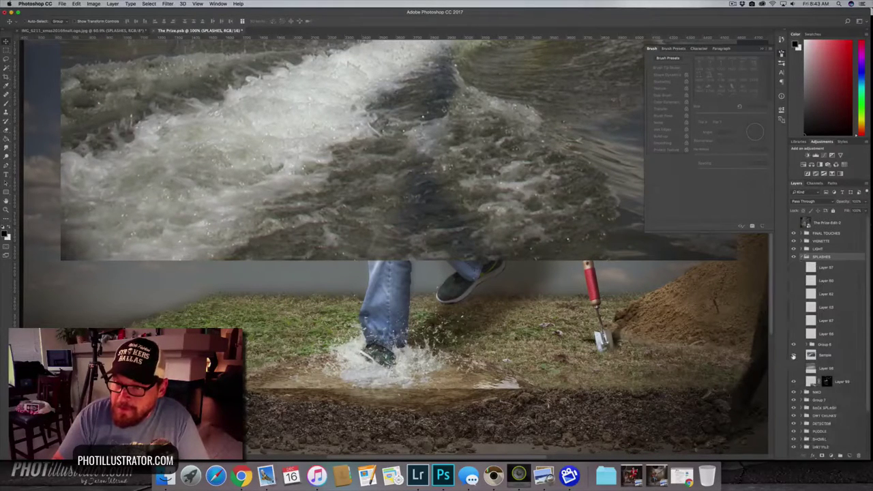
pyautogui.click(803, 257)
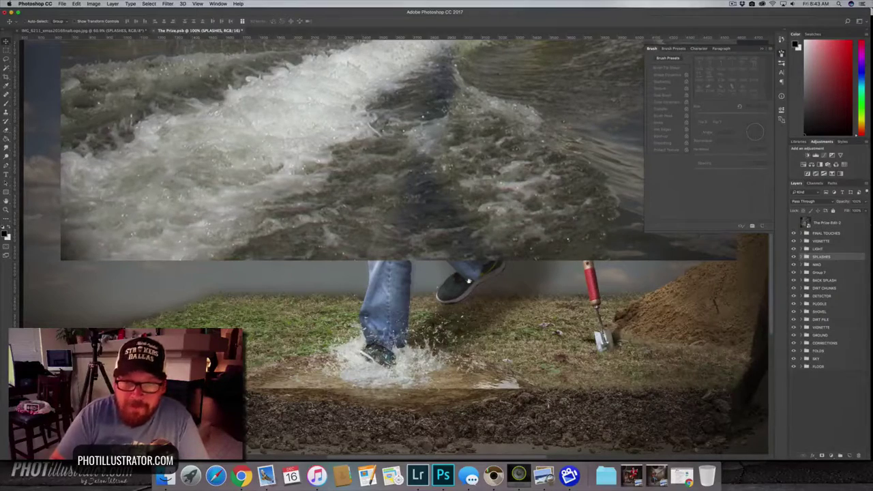
pyautogui.moveTo(419, 325); pyautogui.dragTo(402, 324)
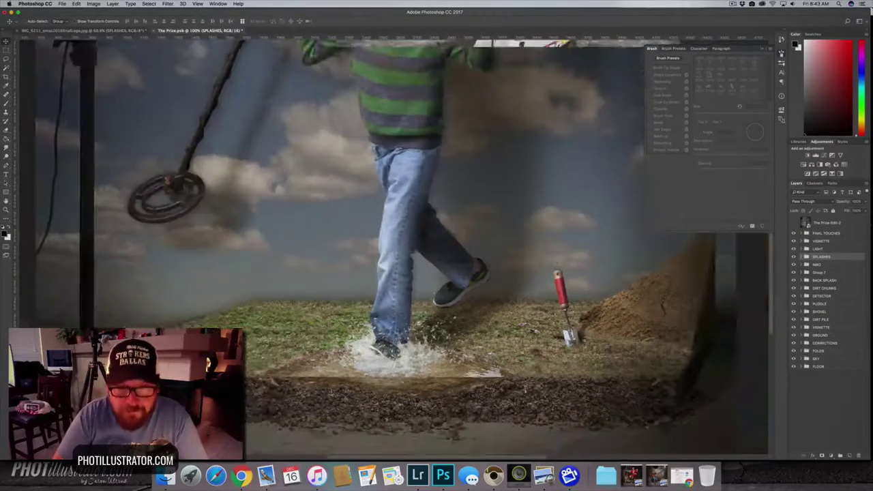
# - Switch to the creek photo document, make its SPLASHES group visible and expand it together with the nested Group 1
pyautogui.scroll(-1, 421, 321)
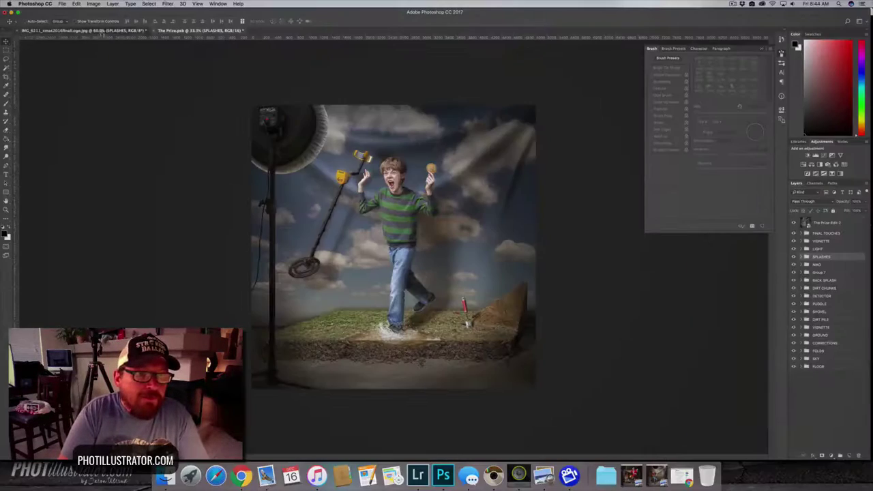
pyautogui.click(101, 32)
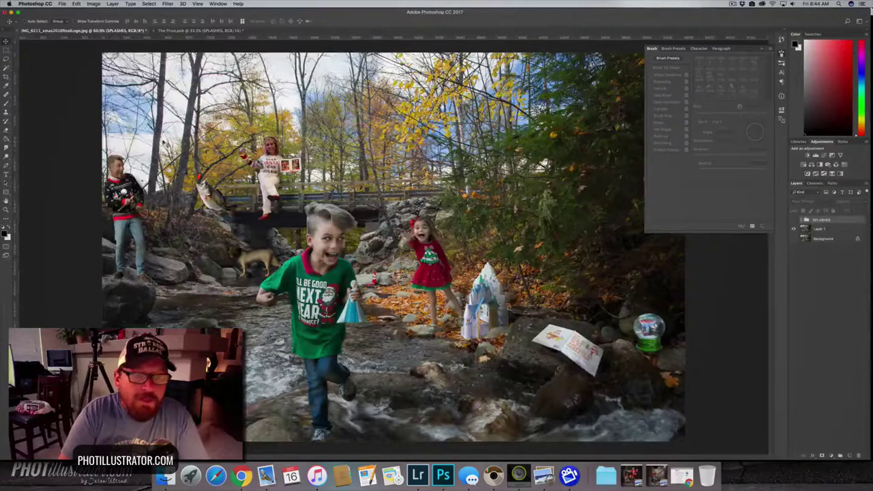
pyautogui.click(794, 220)
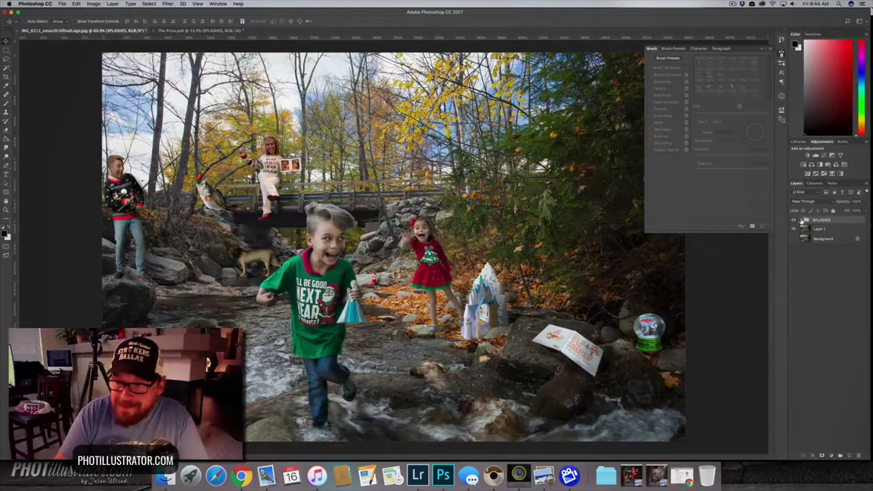
pyautogui.click(802, 221)
pyautogui.click(809, 238)
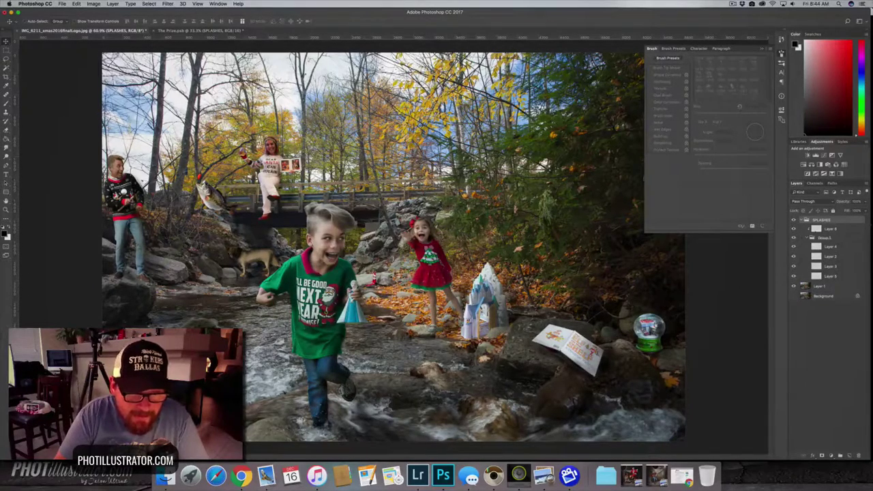
# - Hide the three upper splash layers in Group 1 and select its lowest layer to inspect the boy's planted foot
pyautogui.click(819, 277)
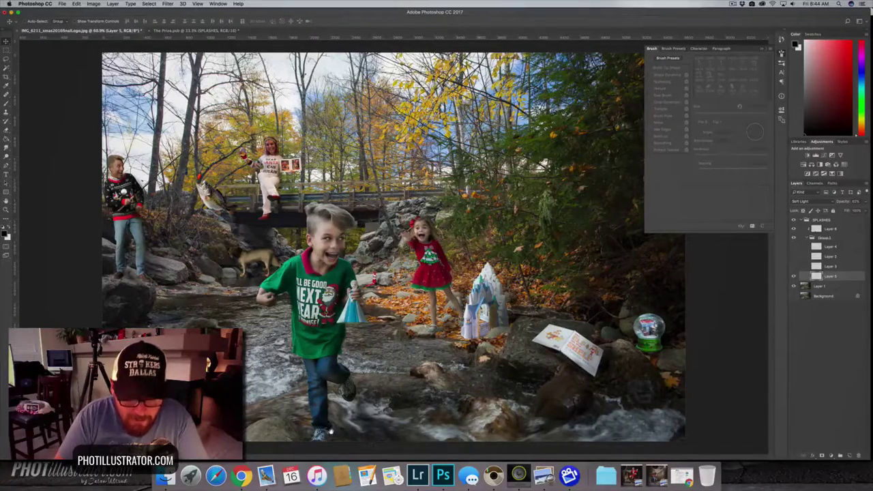
pyautogui.press('super+0')
pyautogui.keyDown('super'); pyautogui.click(328, 431); pyautogui.keyUp('super')
pyautogui.keyDown('super'); pyautogui.click(328, 431); pyautogui.keyUp('super')
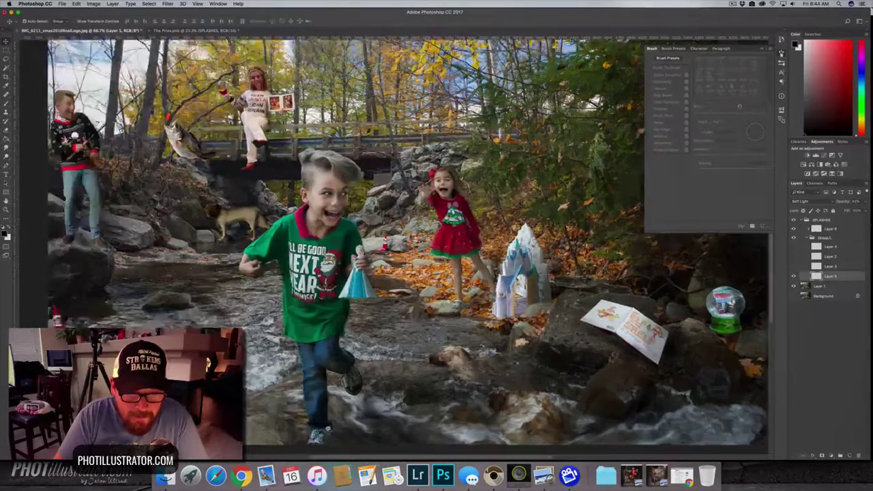
pyautogui.moveTo(330, 431); pyautogui.dragTo(350, 379)
pyautogui.scroll(5, 349, 378)
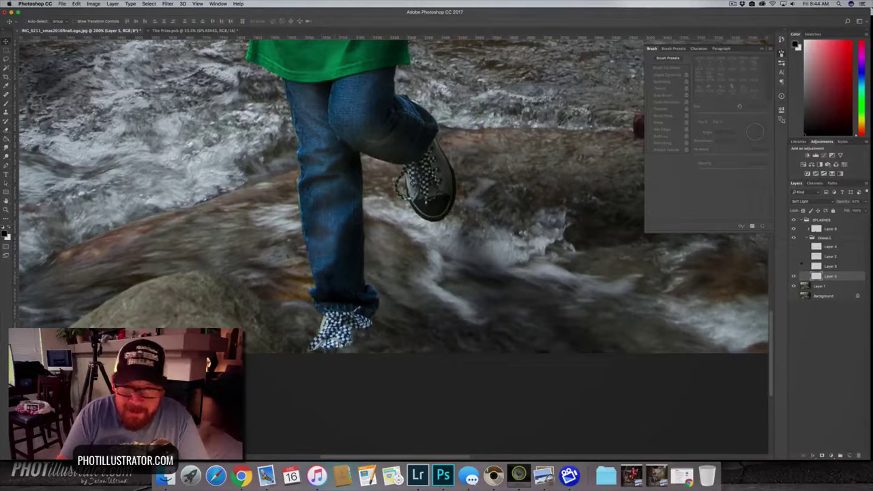
# - Reveal Group 1's hidden splash layers one at a time from bottom to top, toggling Layer 2 to compare its effect
pyautogui.click(794, 275)
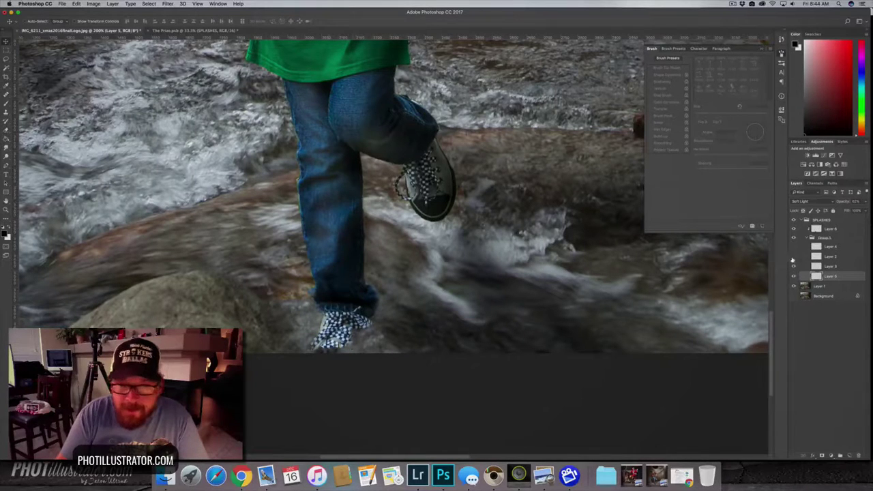
pyautogui.click(794, 257)
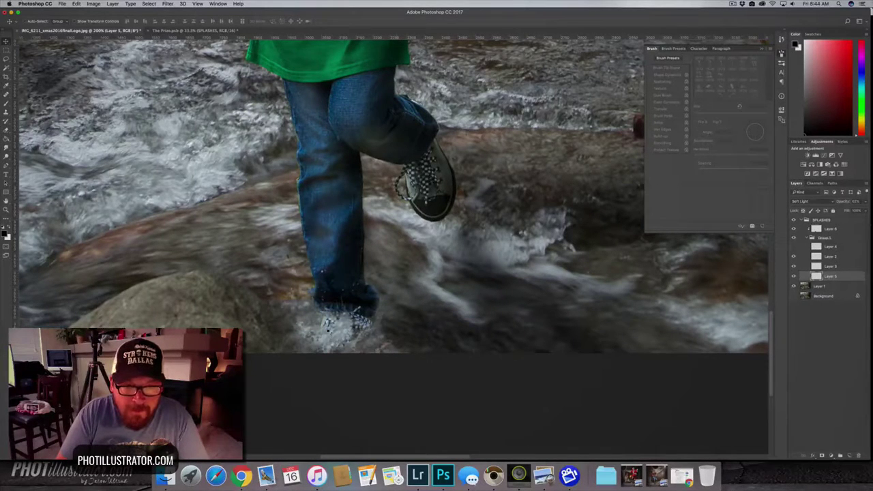
pyautogui.click(794, 258)
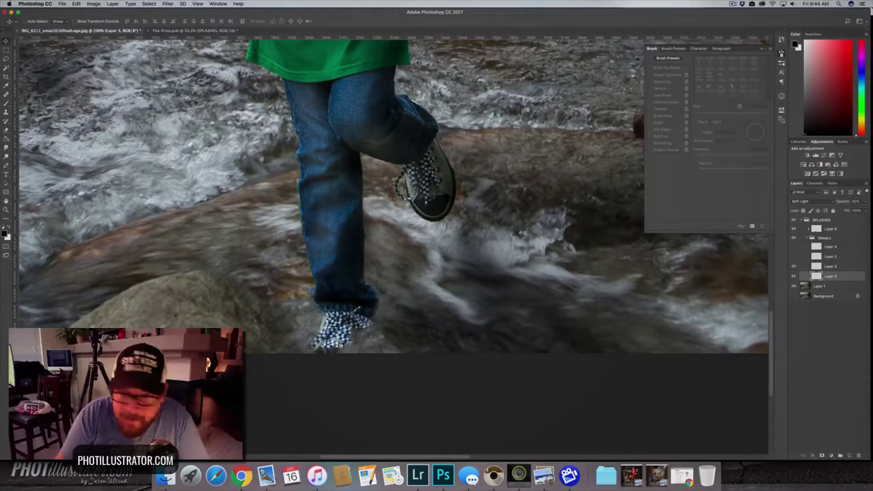
pyautogui.click(794, 257)
pyautogui.click(793, 247)
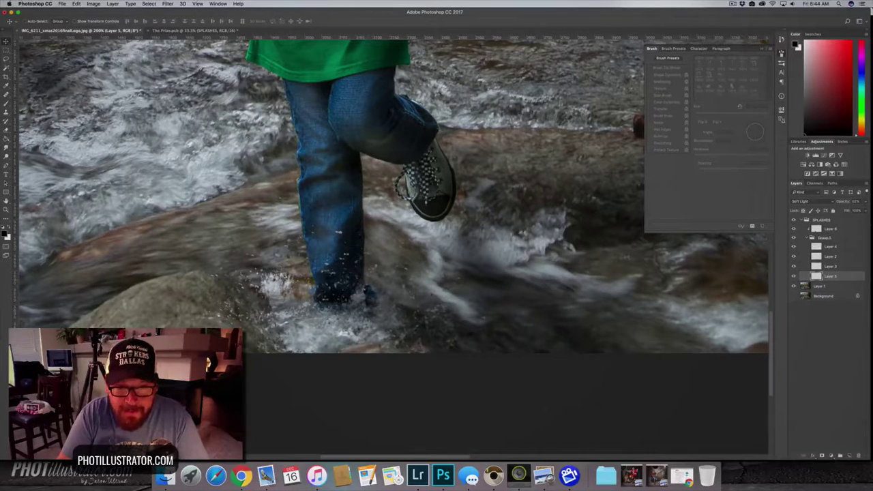
# - Collapse Group 1 and compare the splash with the clipped layer above the group switched off and on
pyautogui.click(794, 229)
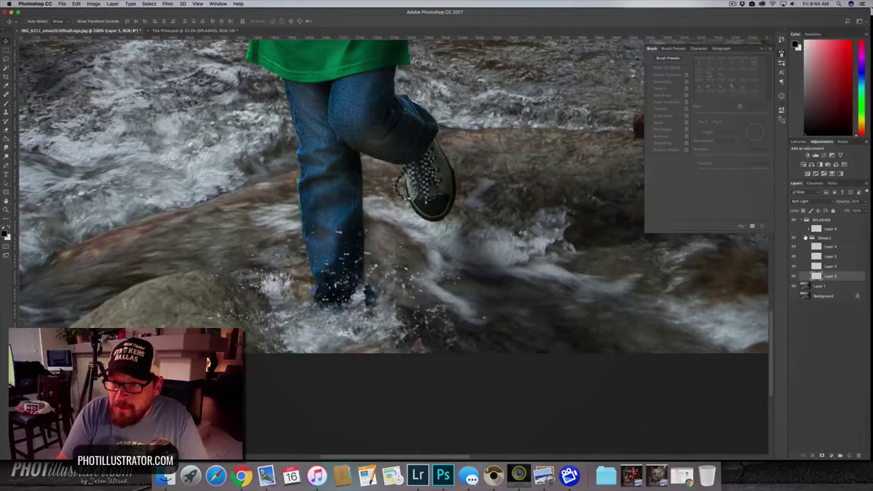
pyautogui.hotkey('ctrl', 'g')
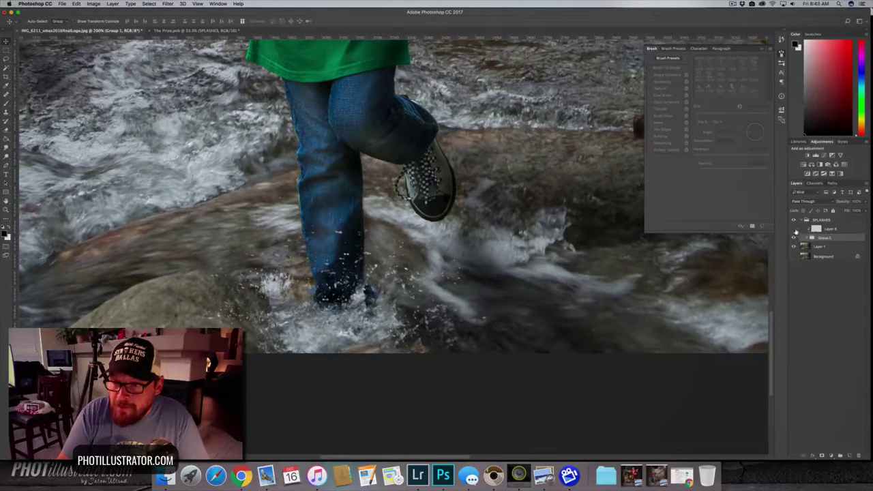
pyautogui.click(794, 232)
pyautogui.click(794, 232)
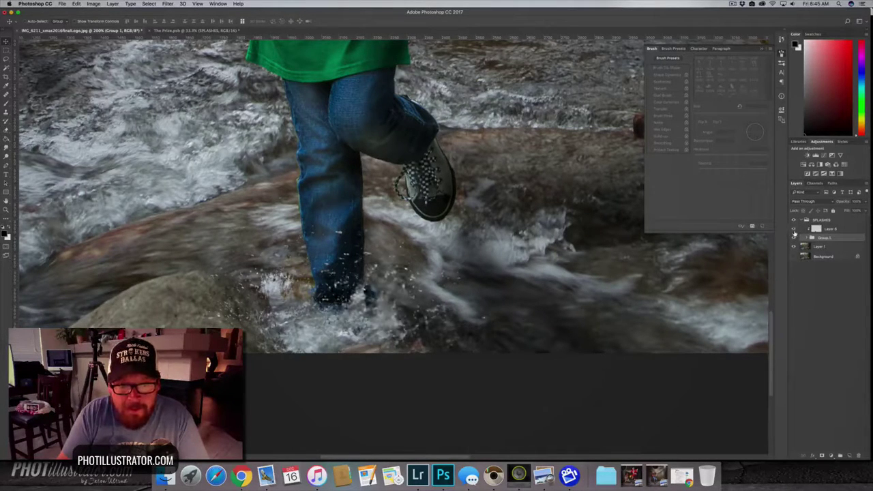
pyautogui.click(795, 233)
pyautogui.click(794, 233)
pyautogui.click(794, 232)
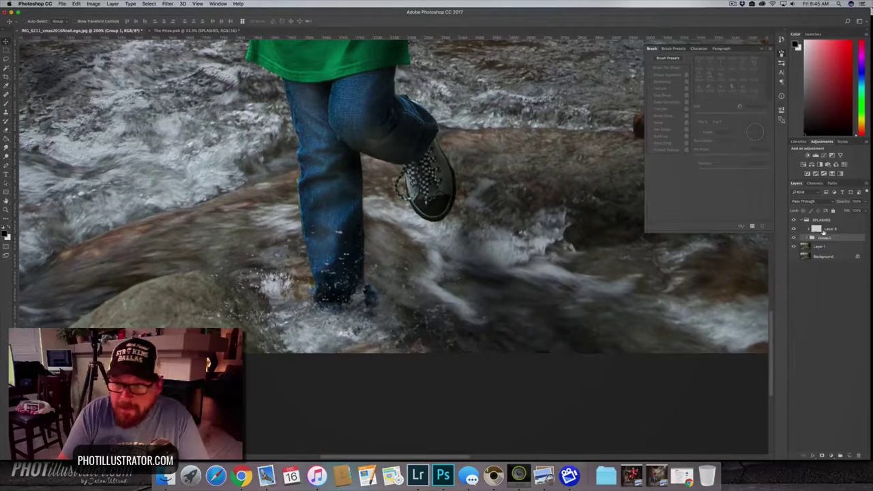
# - Select the clipped layer above Group 1, collapse the SPLASHES group and put away the brush settings
pyautogui.click(832, 230)
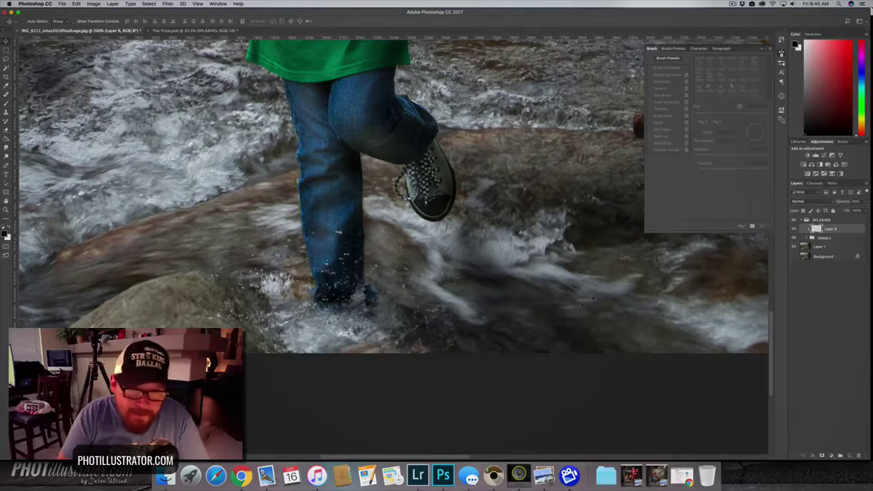
pyautogui.click(802, 221)
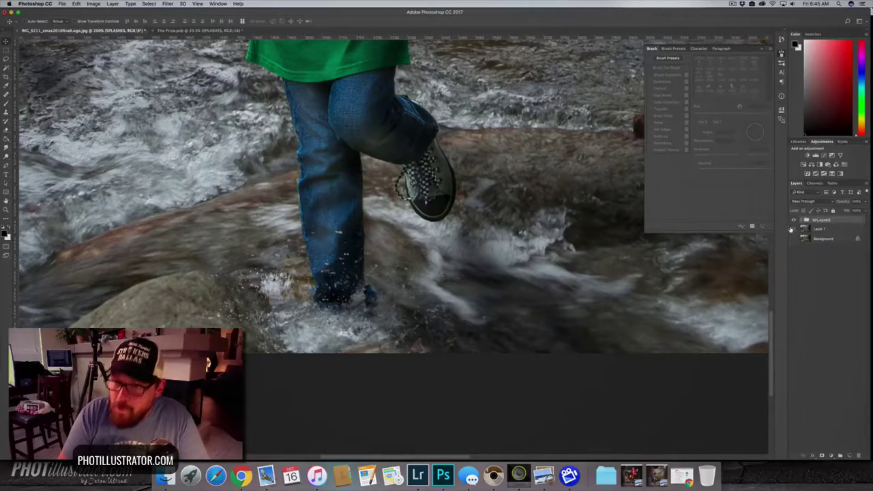
pyautogui.press('super+minus')
pyautogui.press('super+minus')
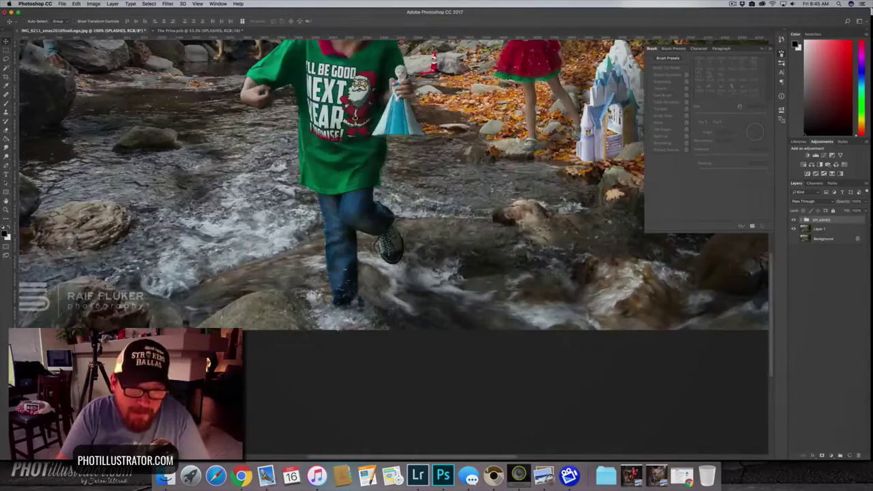
pyautogui.press('super+minus')
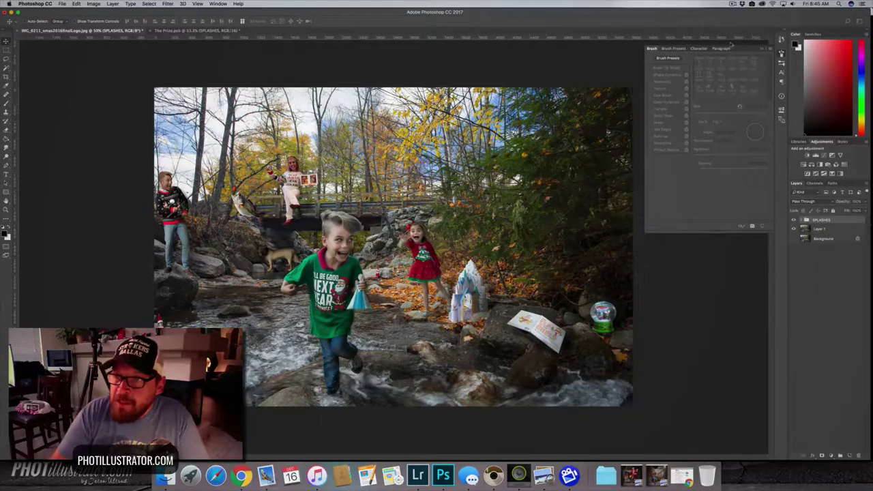
pyautogui.click(762, 49)
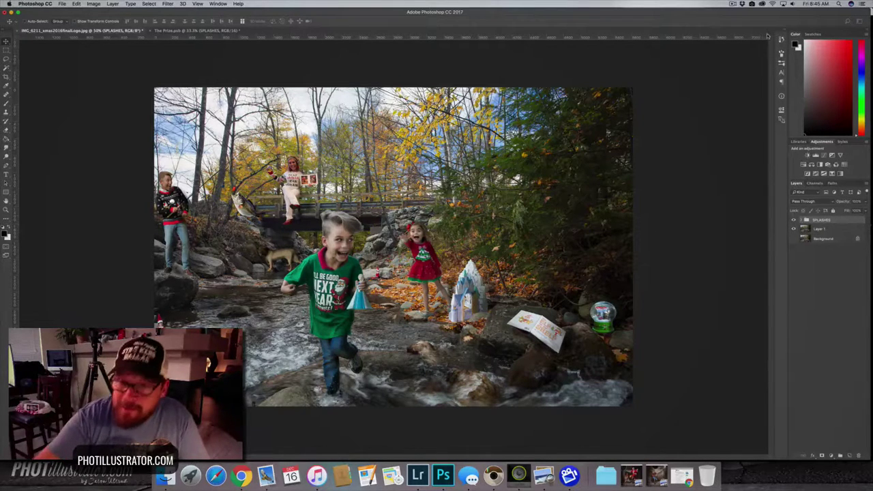